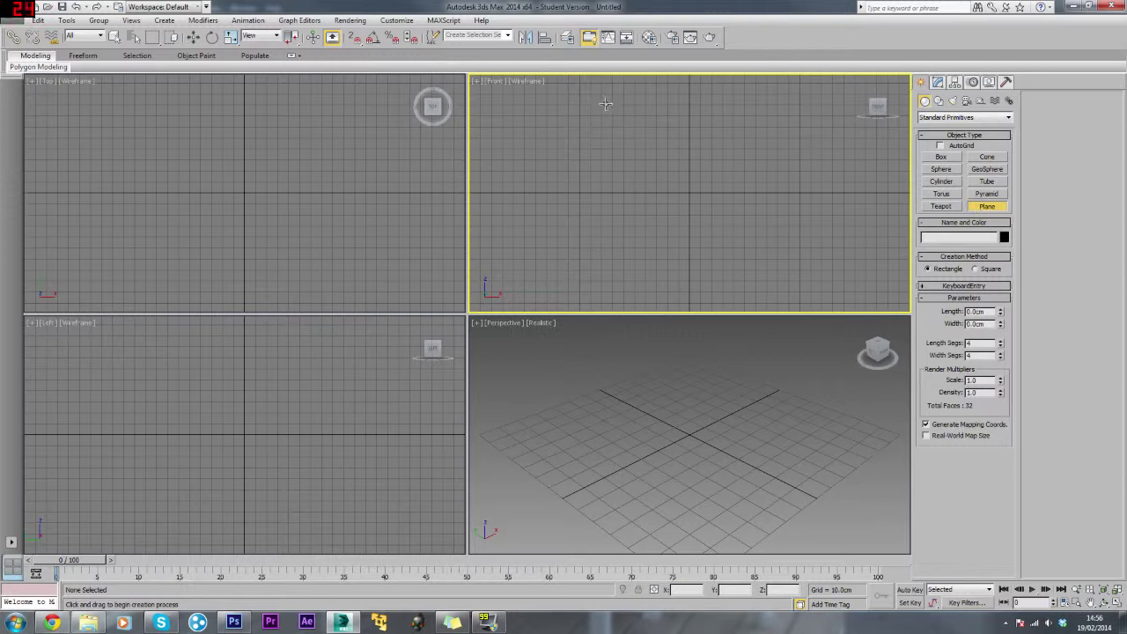
# - Drag out Plane001, a roughly 157 × 155 cm plane with 4×4 segments, in the Front viewport
pyautogui.moveTo(606, 105); pyautogui.dragTo(776, 282)
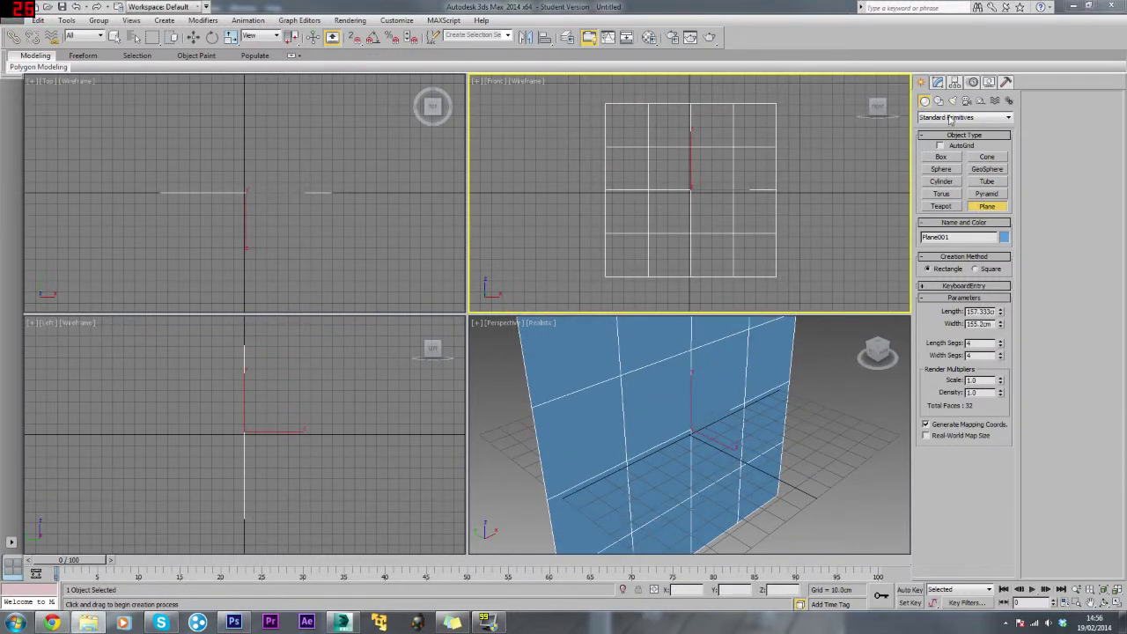
# - Enter the plane dimensions 1280 and 8, and reduce Length and Width Segs to 1
pyautogui.doubleClick(978, 313)
pyautogui.write('12')
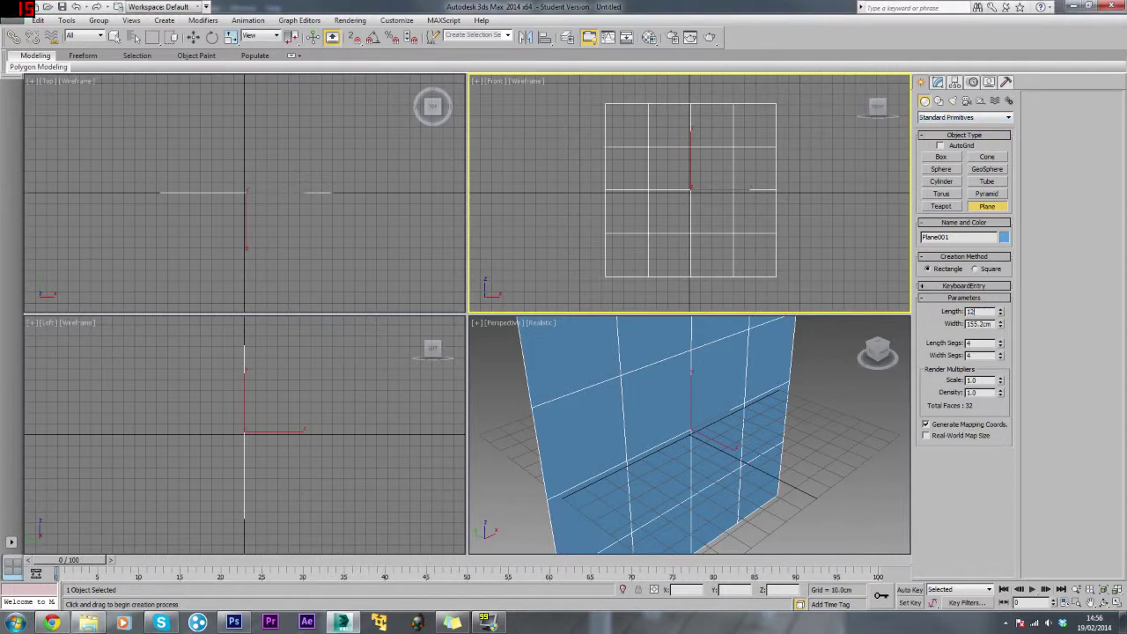
pyautogui.write('80')
pyautogui.press('Tab')
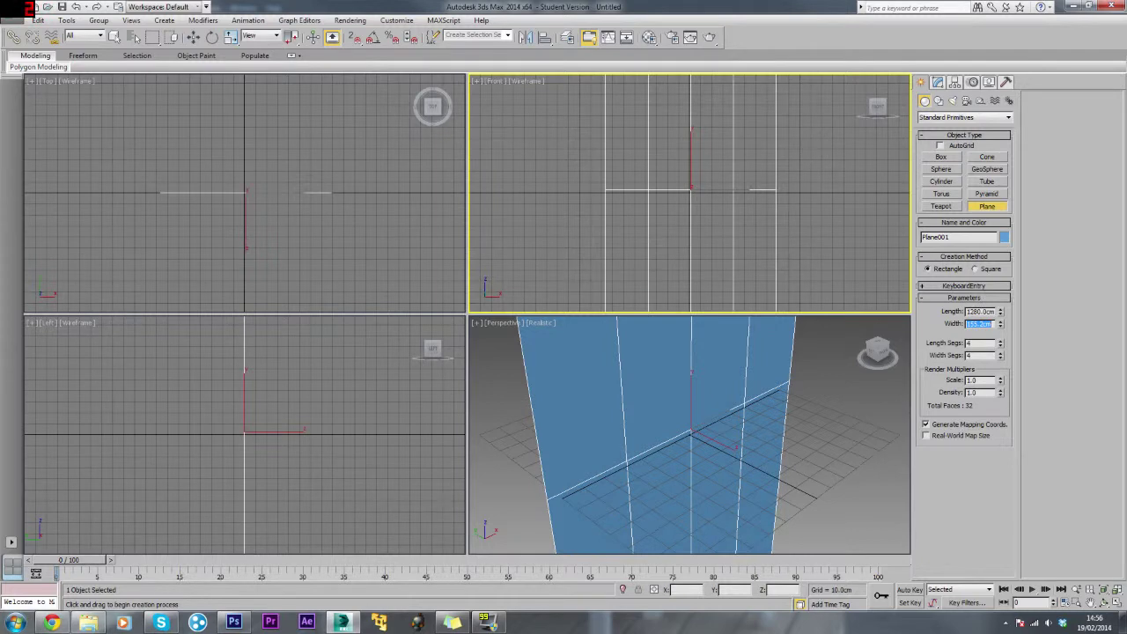
pyautogui.write('853')
pyautogui.press('Return')
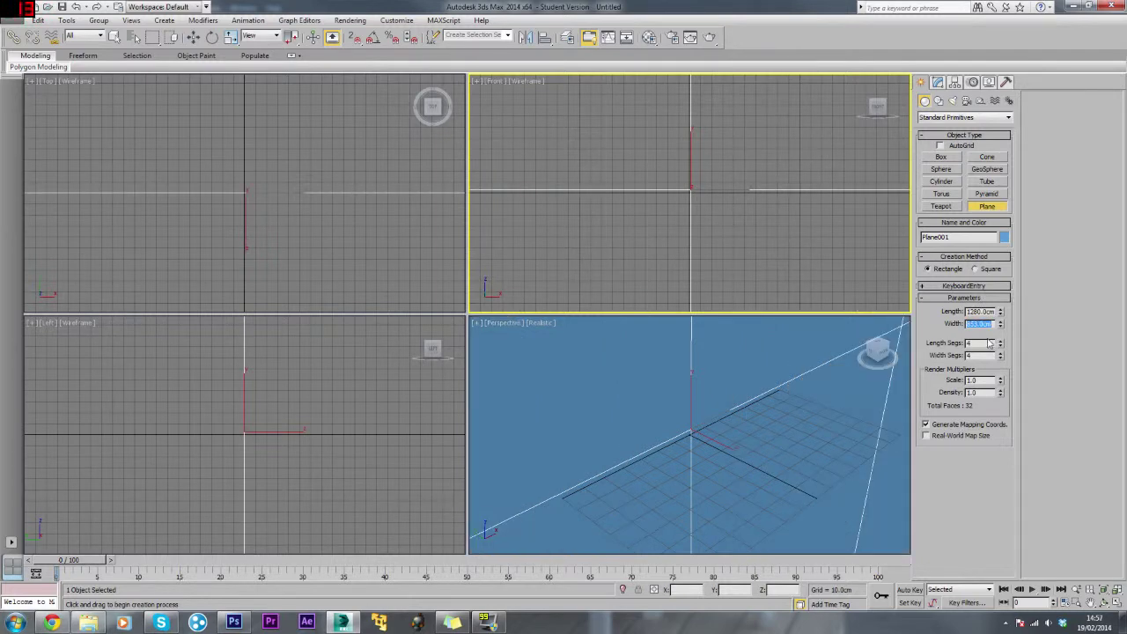
pyautogui.rightClick(1000, 346)
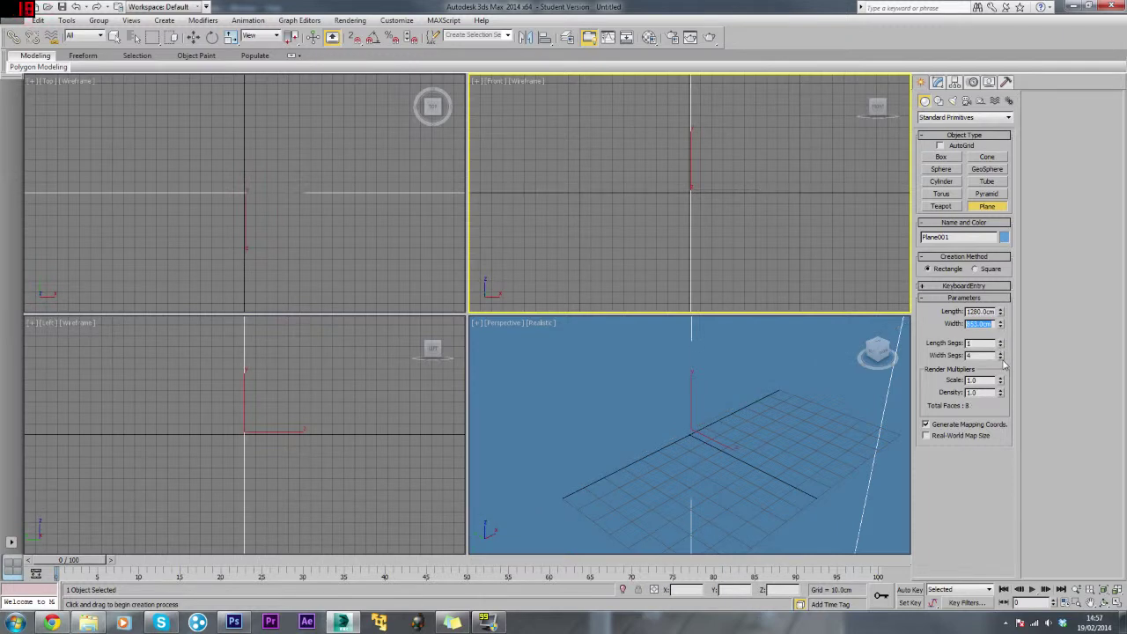
pyautogui.rightClick(1000, 355)
pyautogui.scroll(-4, 734, 355)
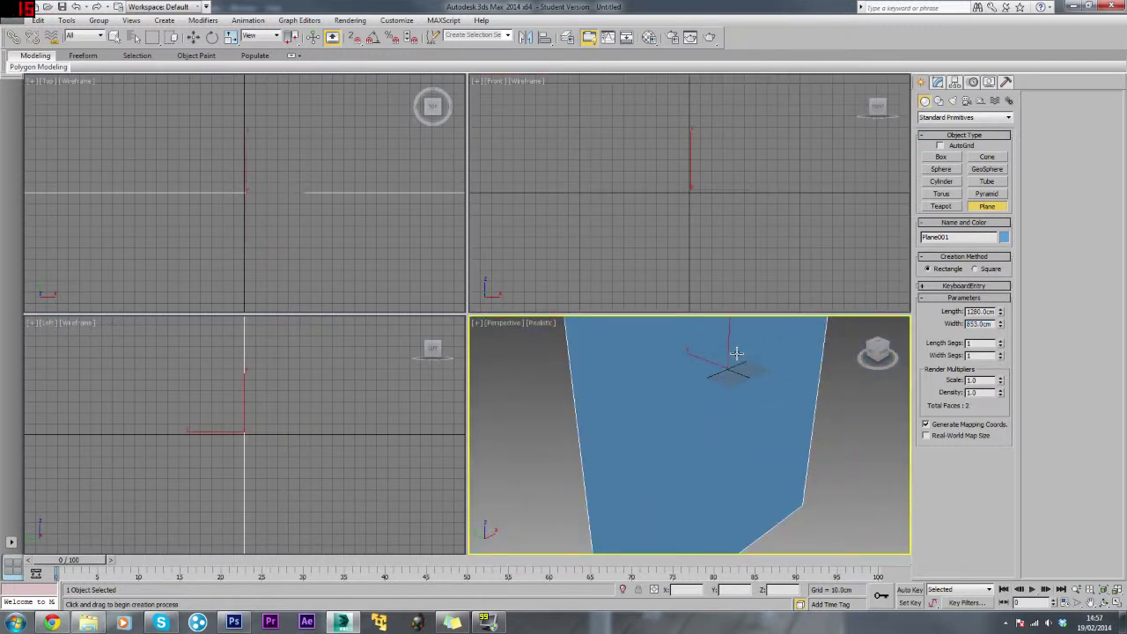
# - Maximize the Perspective viewport and frame the plane
pyautogui.hotkey('alt', 'w')
pyautogui.moveTo(540, 213); pyautogui.dragTo(573, 285, button='middle')
pyautogui.scroll(-2, 573, 285)
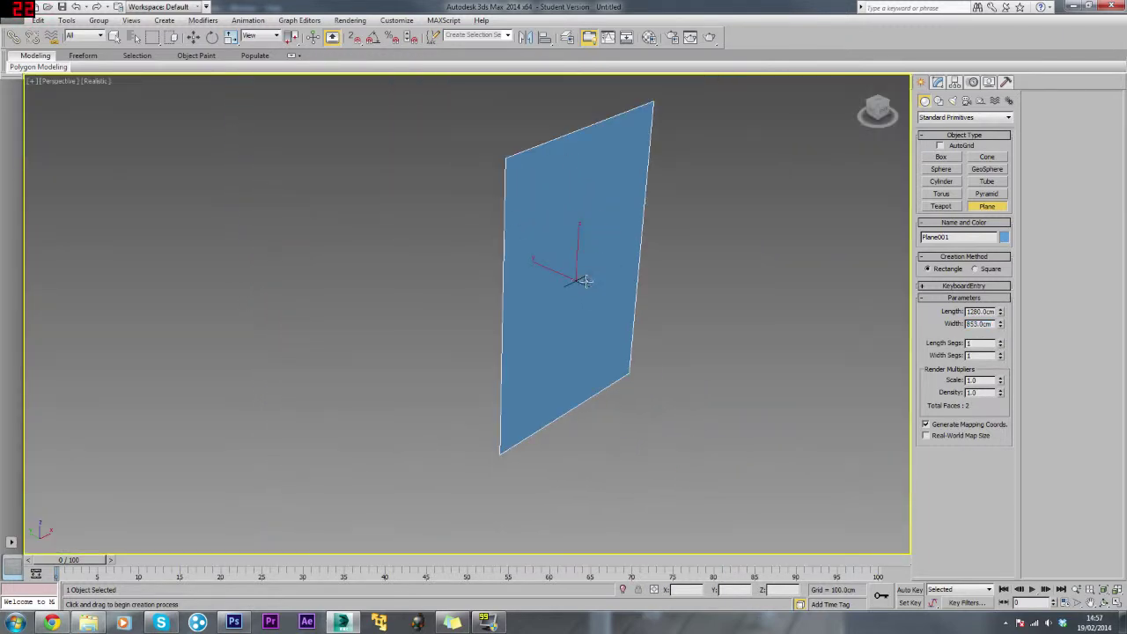
pyautogui.scroll(2, 573, 284)
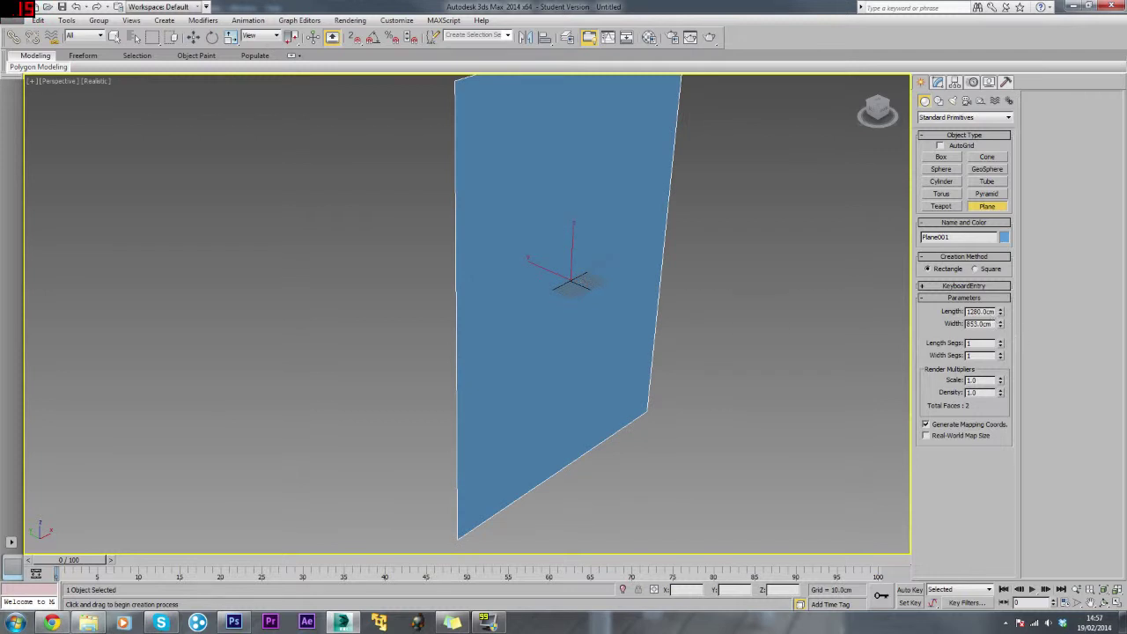
# - Correct the plane to 853 cm long by 1280 cm wide
pyautogui.doubleClick(981, 311)
pyautogui.write('853')
pyautogui.press('Tab')
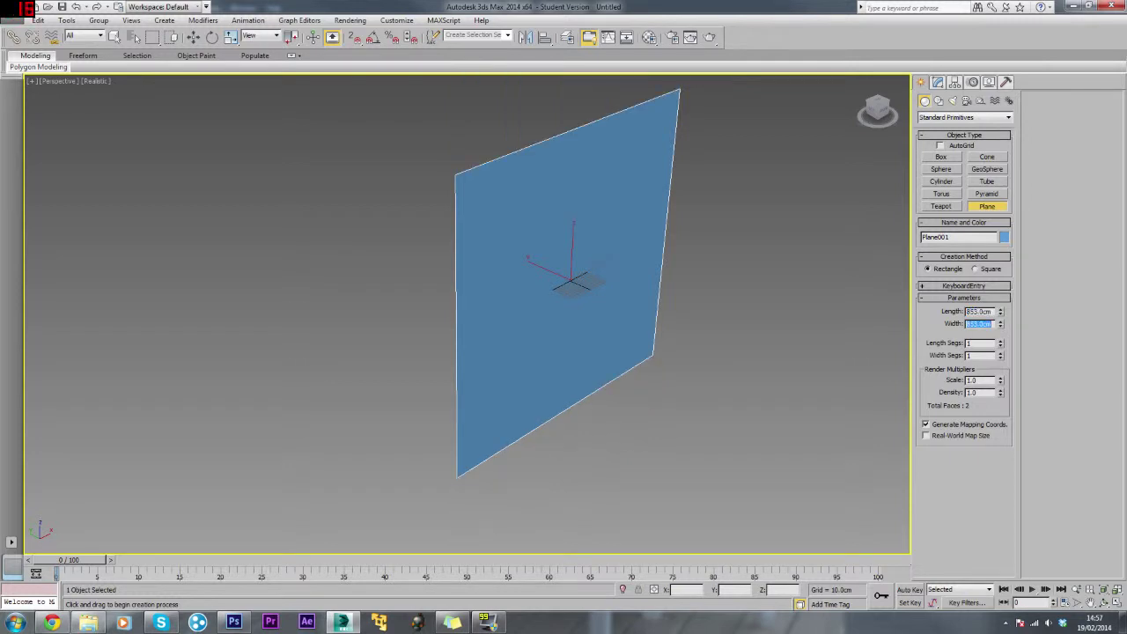
pyautogui.write('1280')
pyautogui.press('Return')
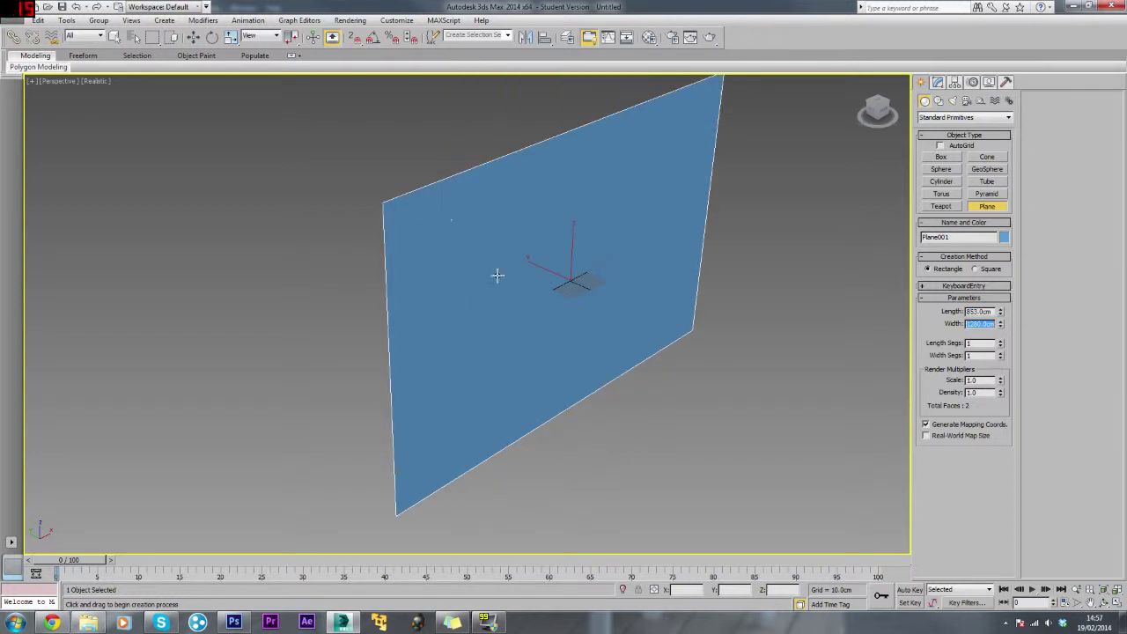
pyautogui.keyDown('alt'); pyautogui.moveTo(602, 303); pyautogui.dragTo(586, 294, button='middle'); pyautogui.keyUp('alt')
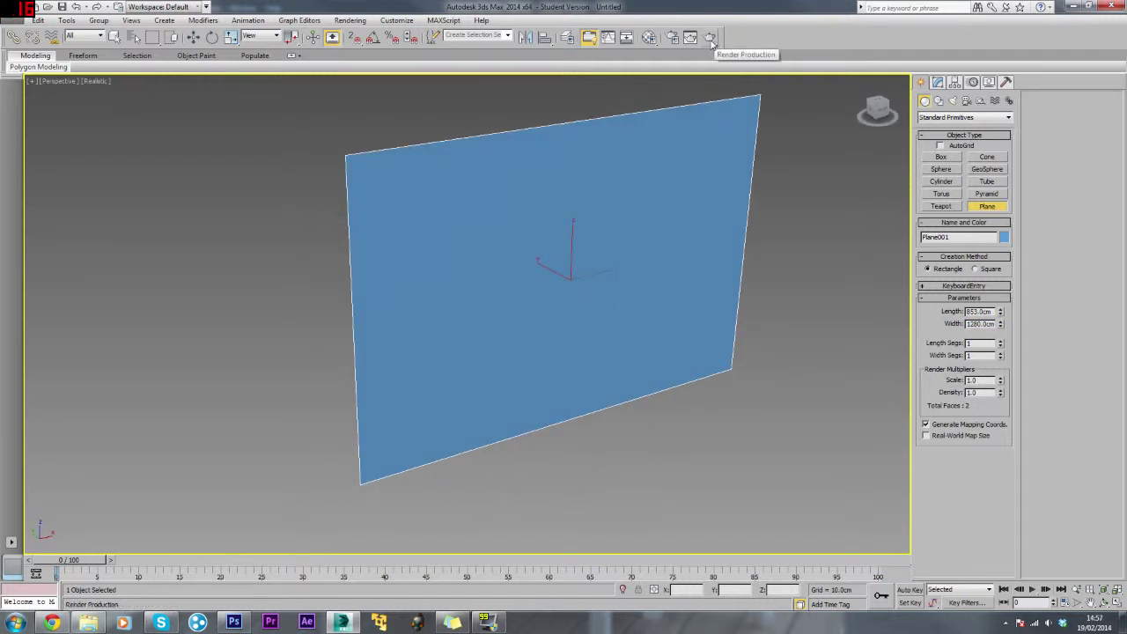
# - Switch the Render Production flyout to ActiveShade
pyautogui.moveTo(713, 41); pyautogui.dragTo(711, 91)
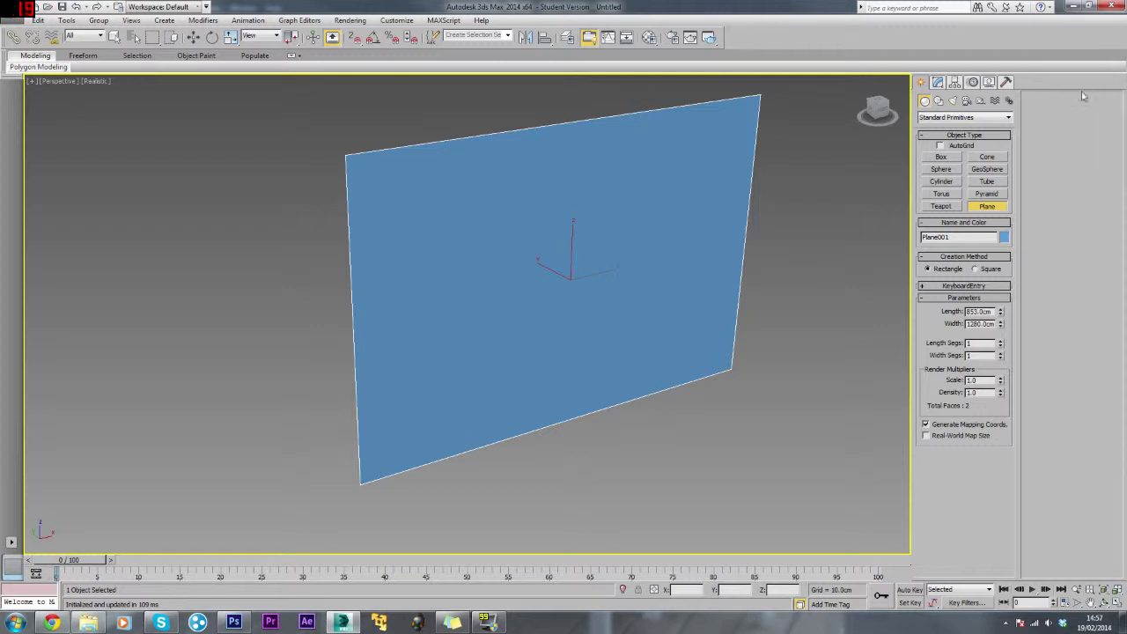
pyautogui.scroll(-3, 510, 237)
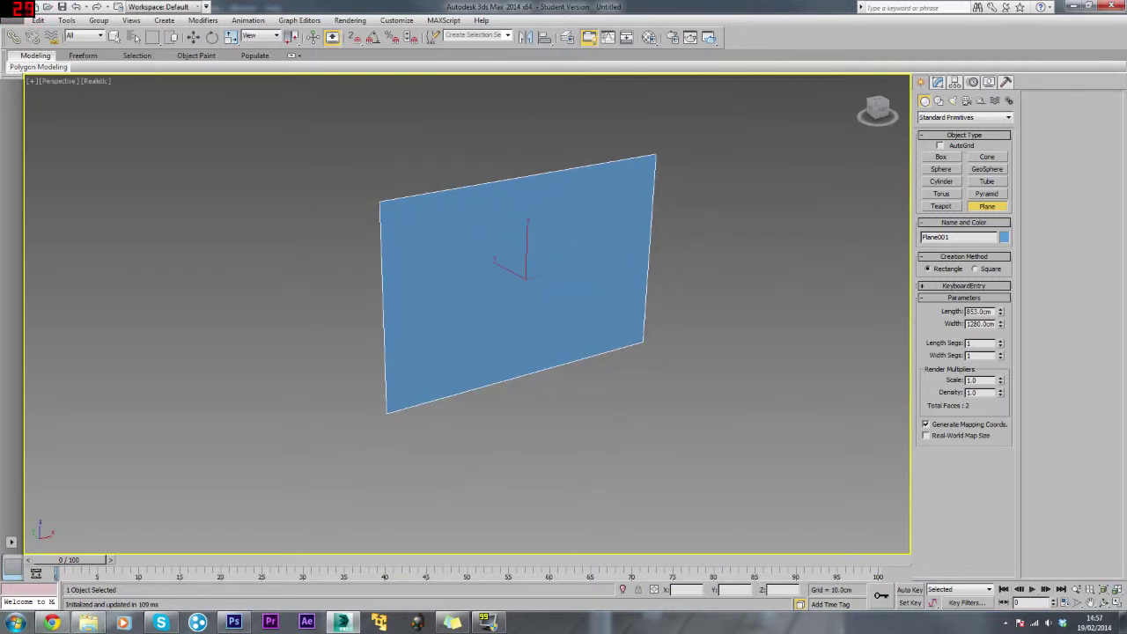
pyautogui.scroll(4, 596, 279)
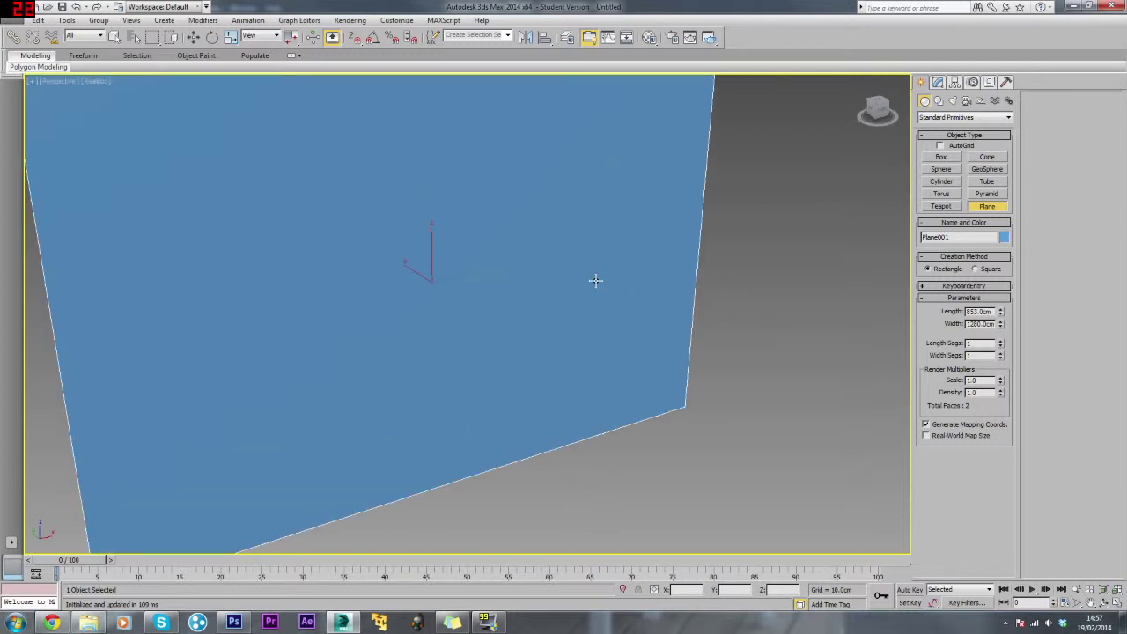
pyautogui.scroll(-2, 596, 279)
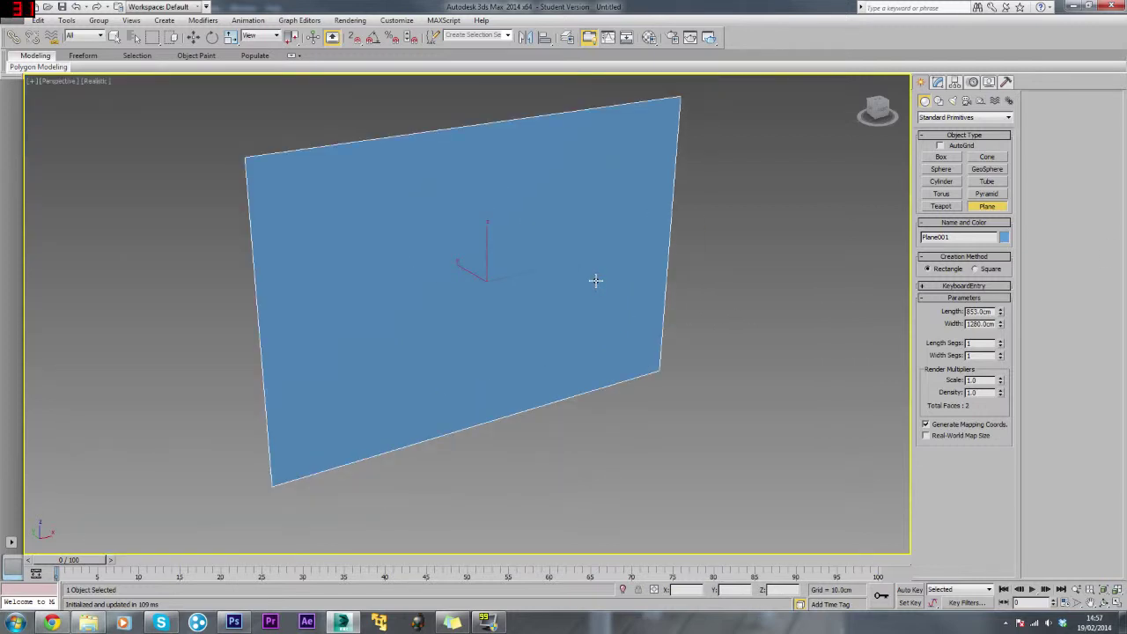
# - Show Safe Frames in Perspective and move the ActiveShade window to the lower right
pyautogui.hotkey('shift', 'f')
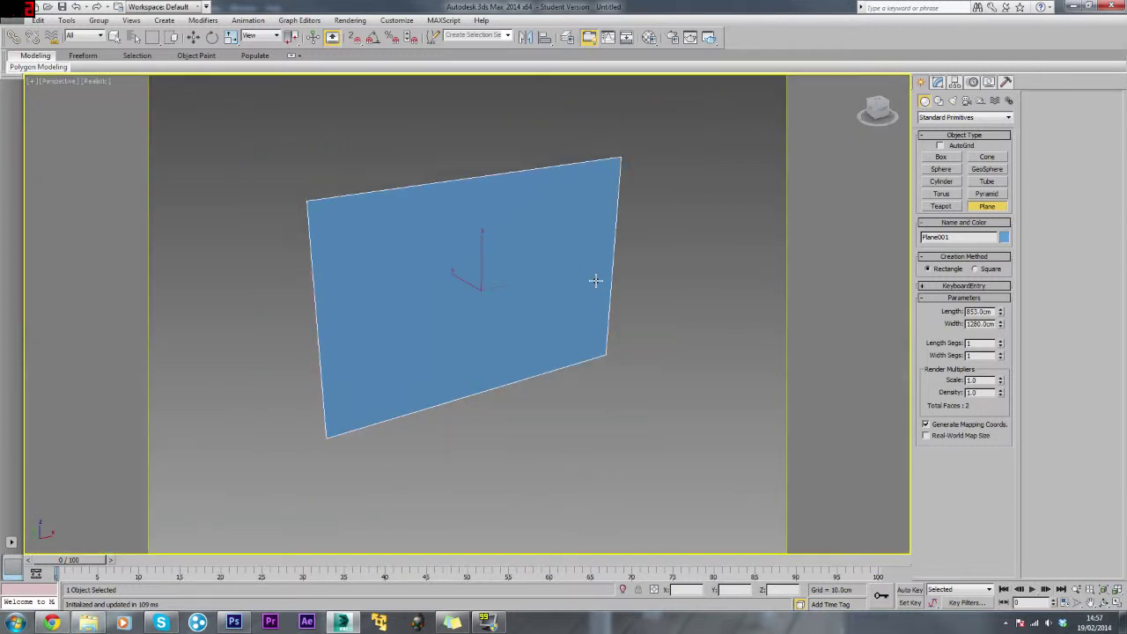
pyautogui.scroll(2, 552, 272)
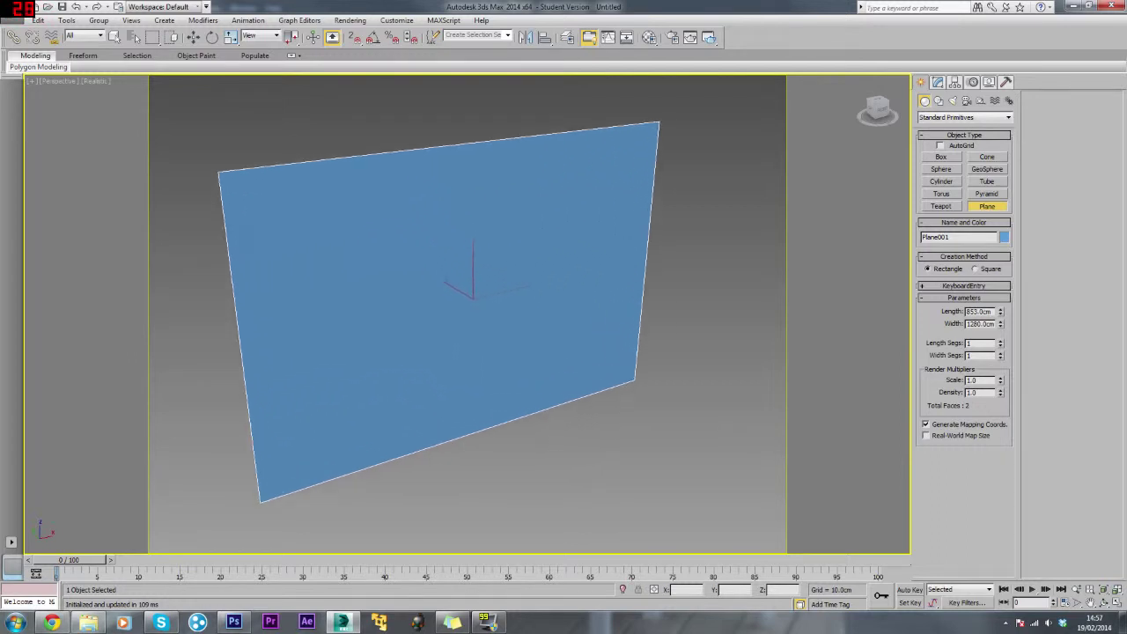
pyautogui.moveTo(400, 348); pyautogui.dragTo(424, 346, button='middle')
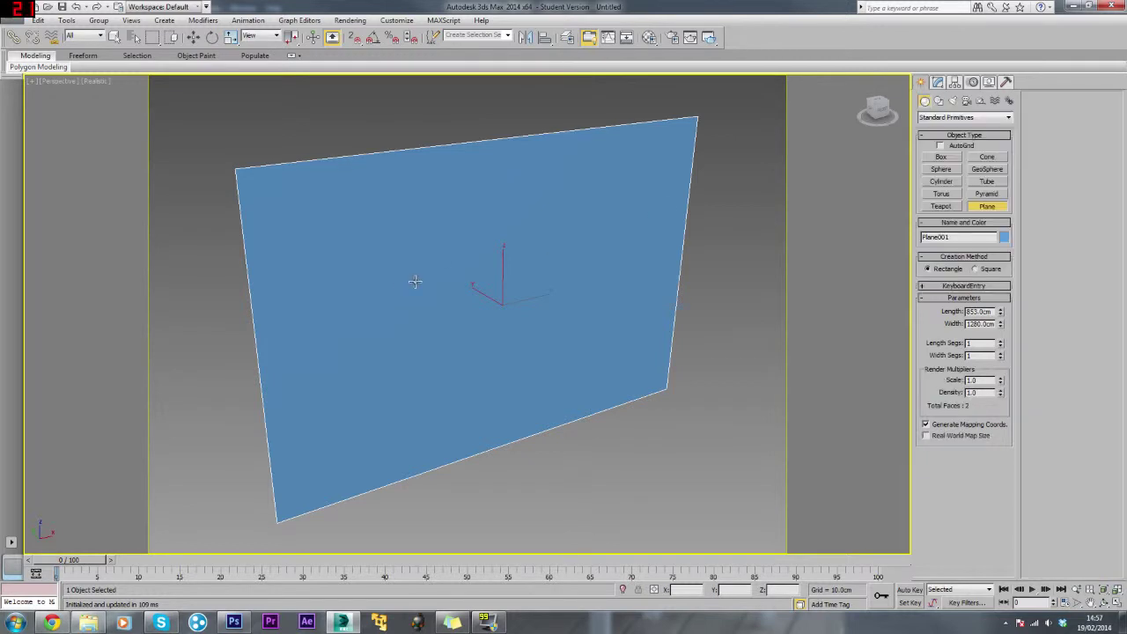
pyautogui.scroll(2, 507, 338)
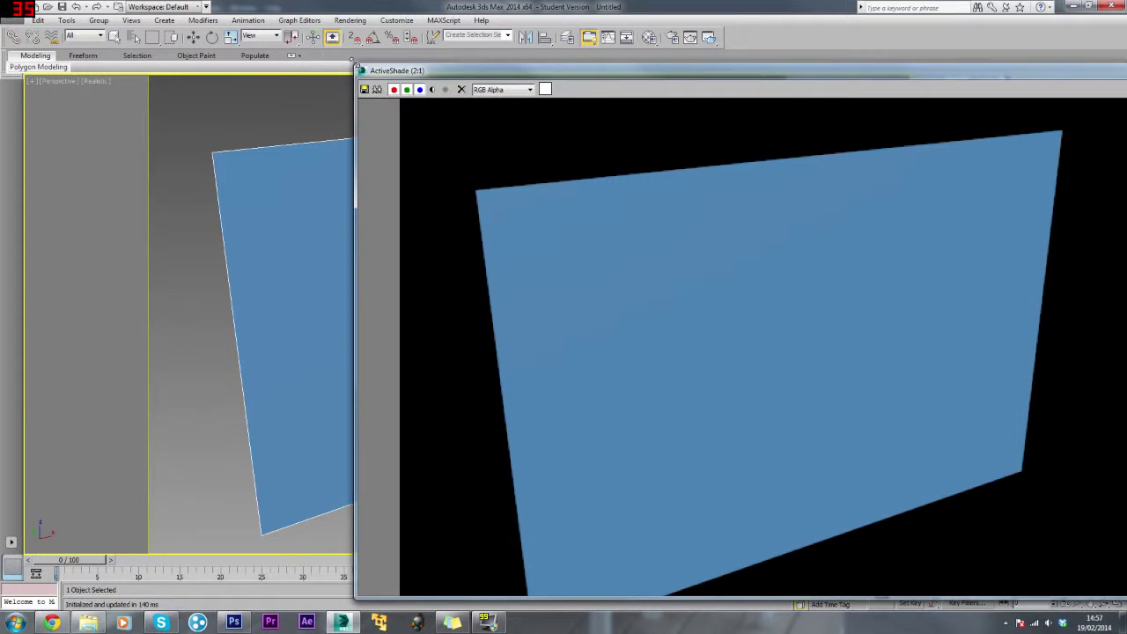
pyautogui.moveTo(361, 70); pyautogui.dragTo(1011, 294)
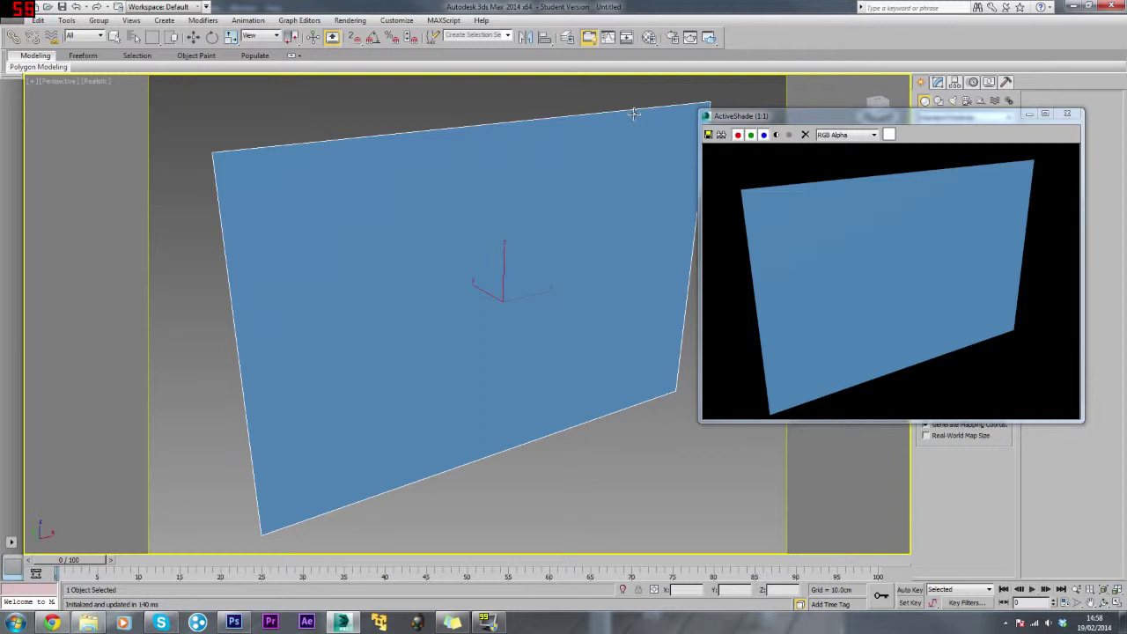
pyautogui.click(650, 37)
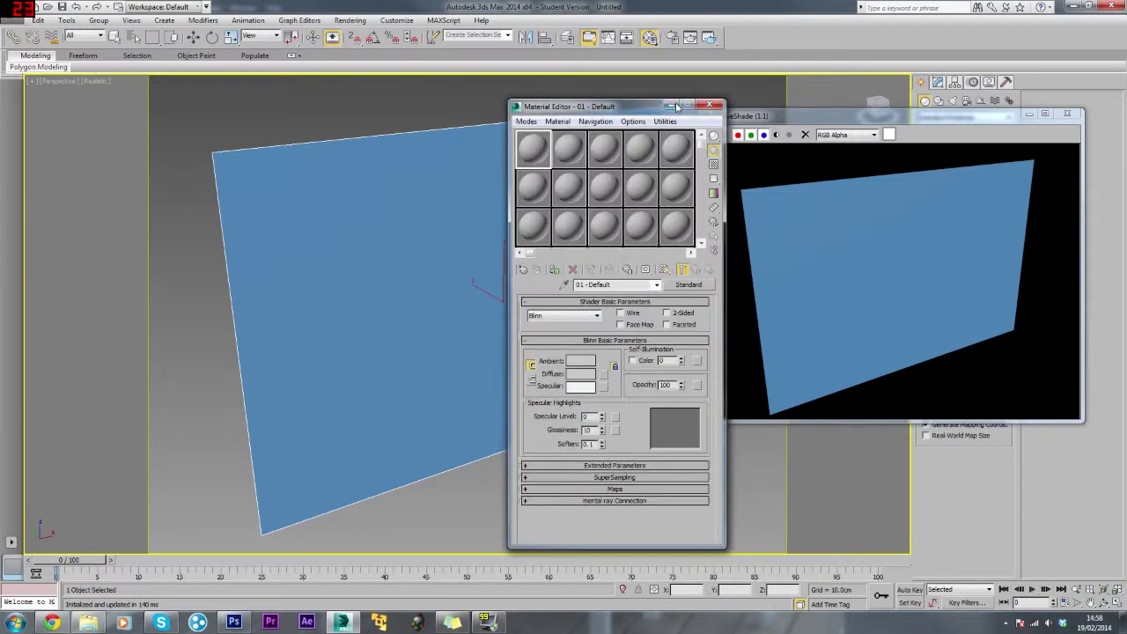
# - Name the first material Bump and load Brick_Texture.jpg from Bump_Tutorial as its bump bitmap
pyautogui.moveTo(616, 107); pyautogui.dragTo(627, 87)
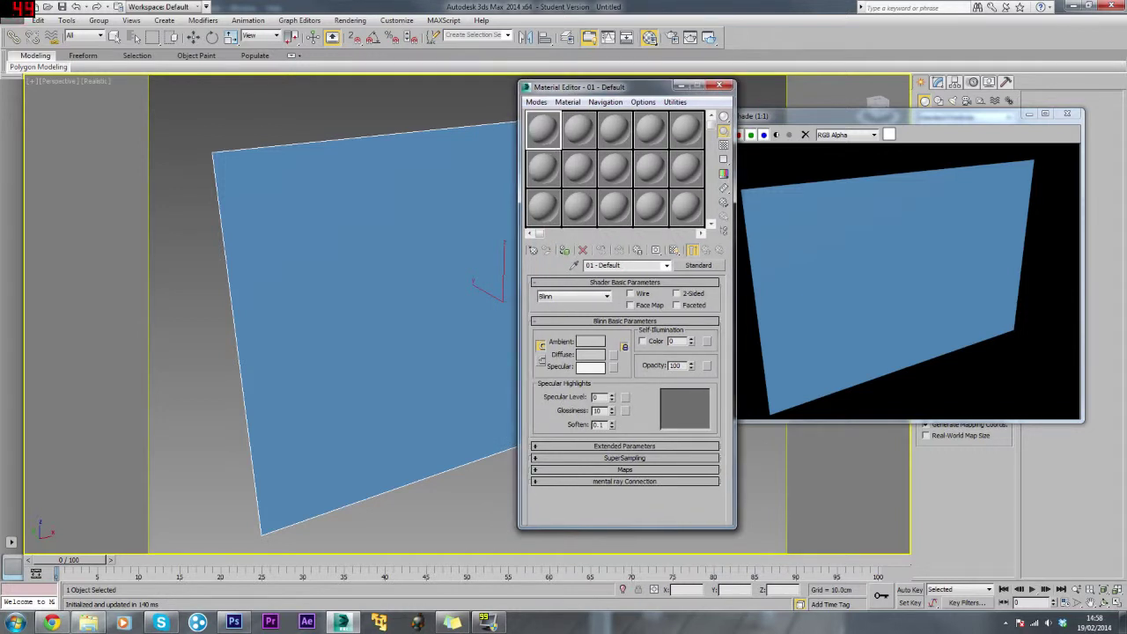
pyautogui.write('Bump')
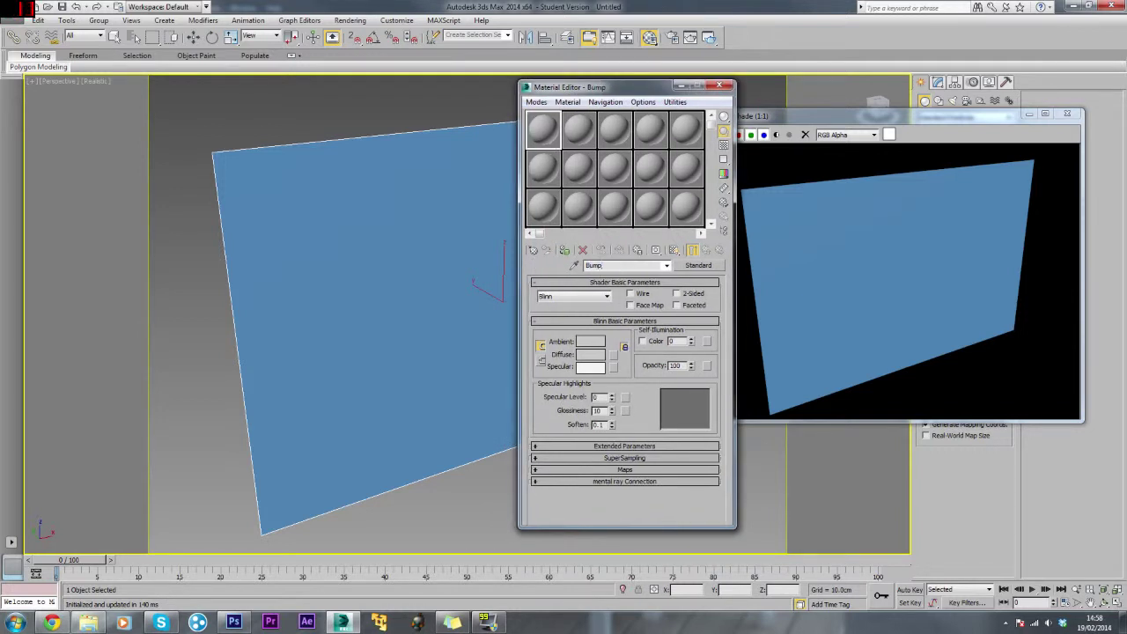
pyautogui.click(619, 470)
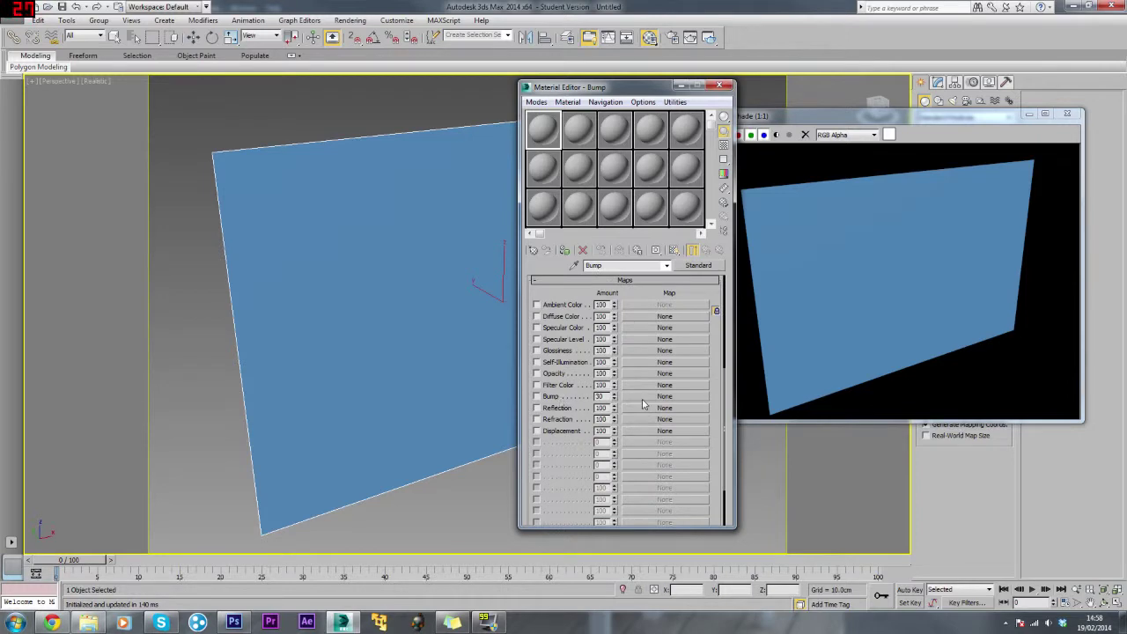
pyautogui.click(665, 396)
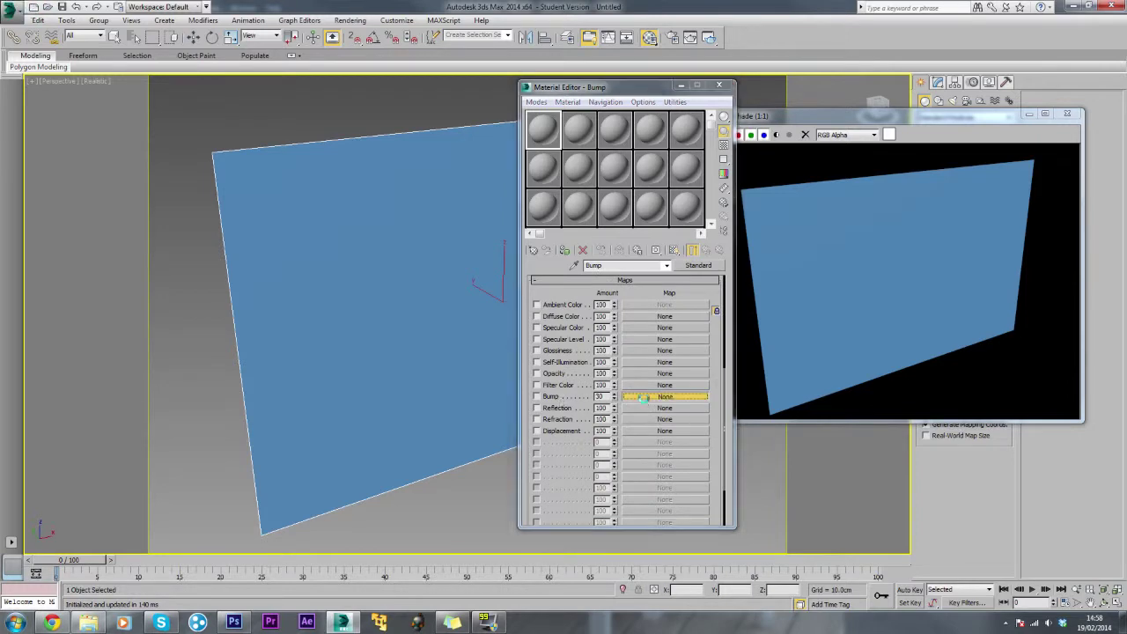
pyautogui.doubleClick(251, 324)
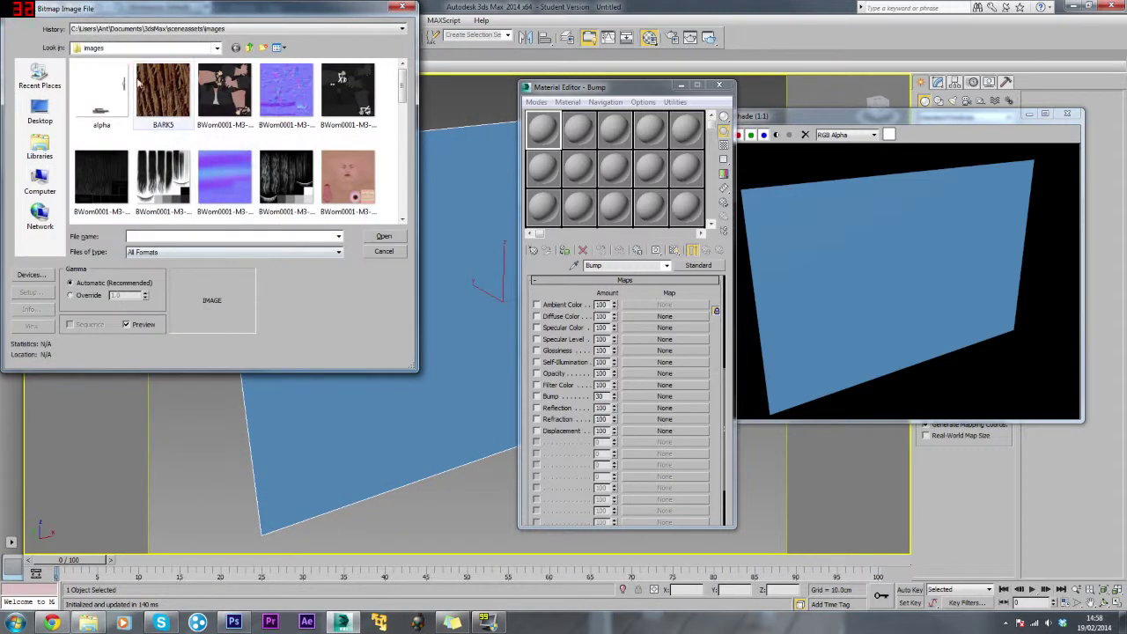
pyautogui.click(40, 110)
pyautogui.doubleClick(257, 145)
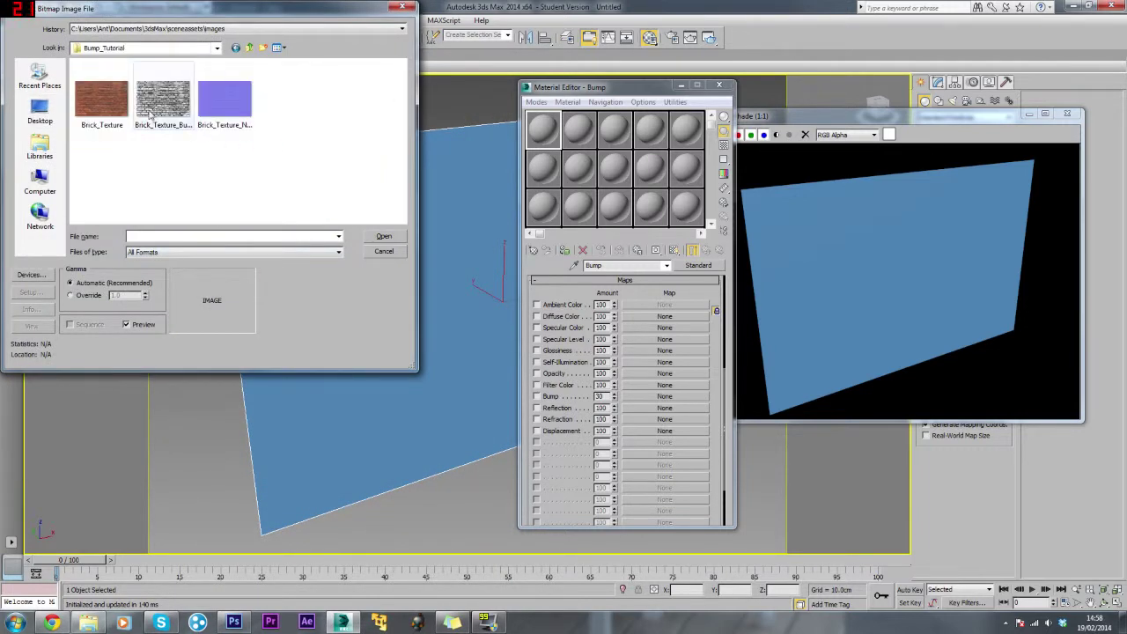
pyautogui.doubleClick(86, 99)
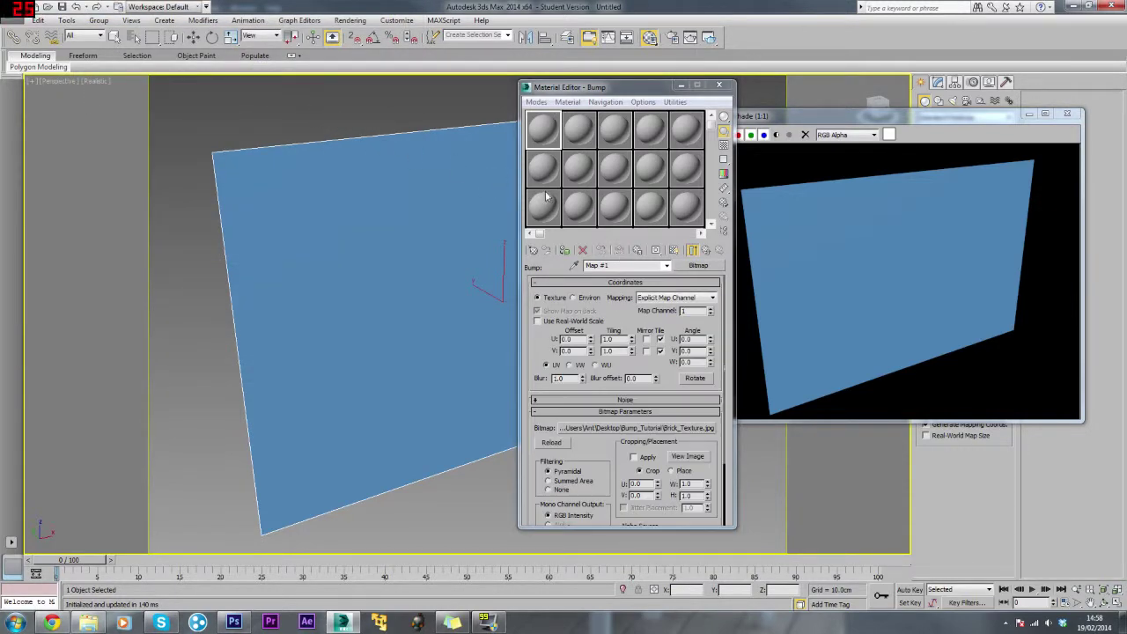
pyautogui.click(696, 252)
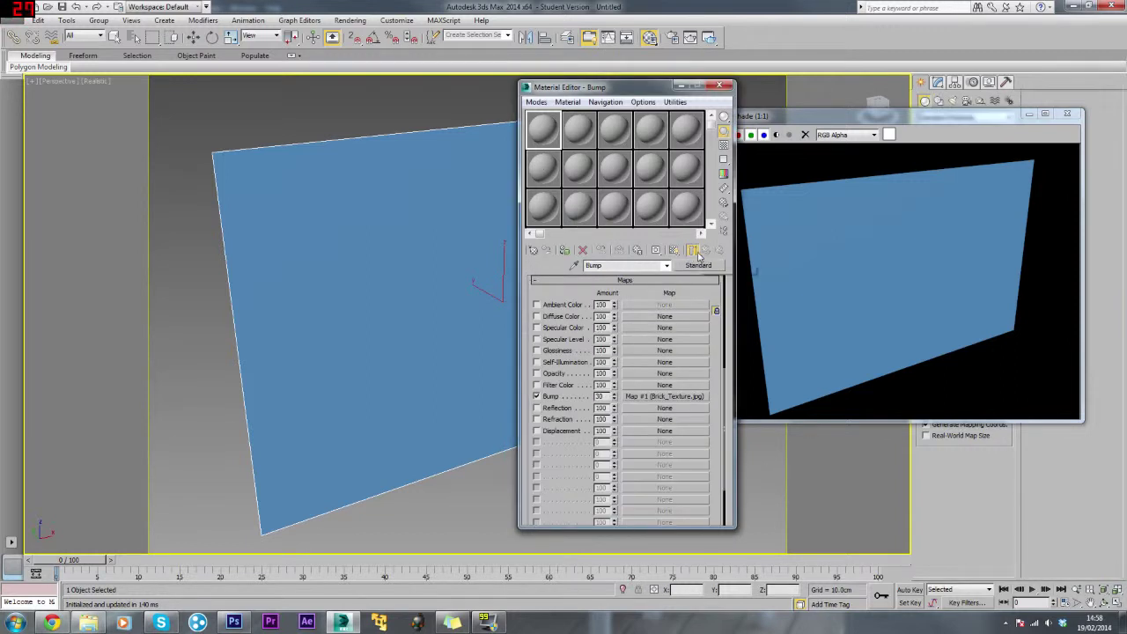
pyautogui.click(673, 250)
pyautogui.moveTo(543, 141); pyautogui.dragTo(396, 265)
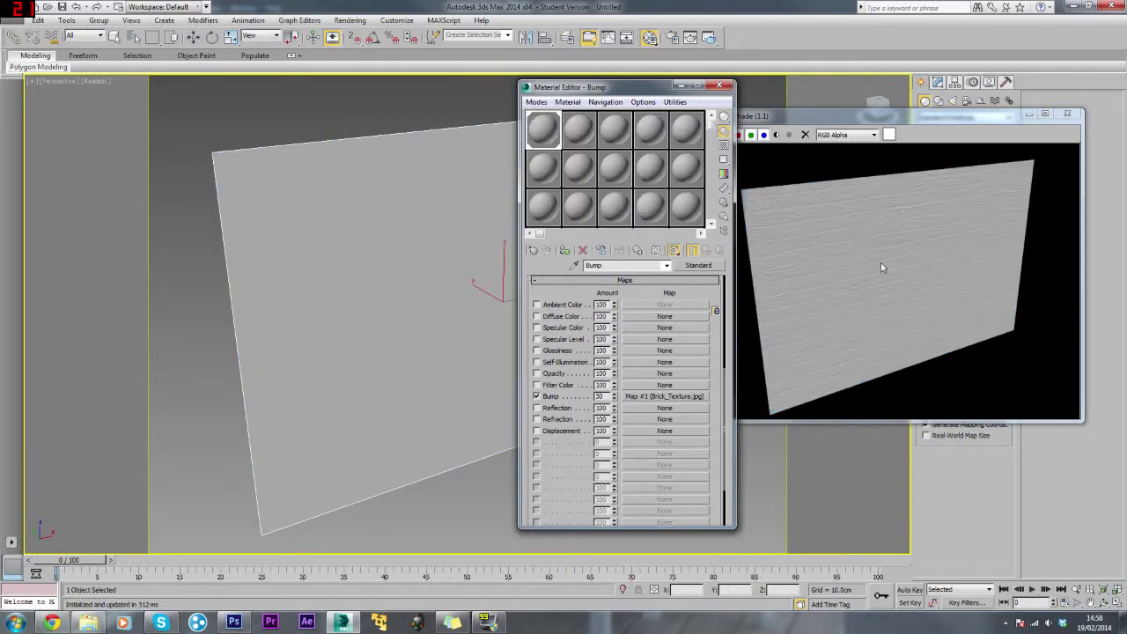
pyautogui.moveTo(608, 87); pyautogui.dragTo(540, 97)
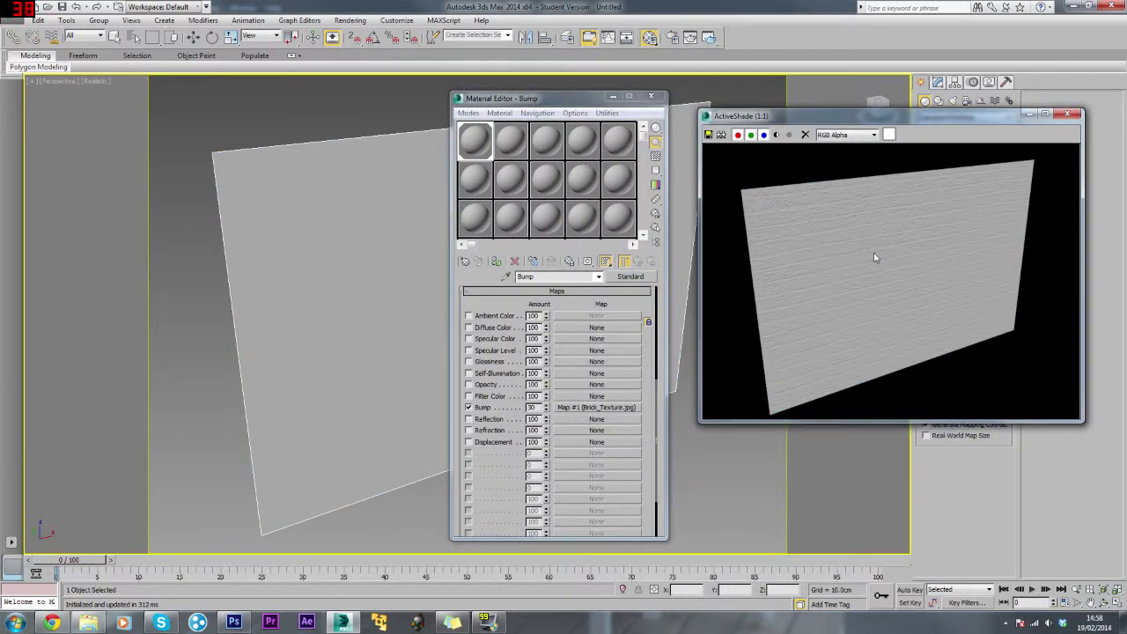
pyautogui.scroll(1, 873, 252)
pyautogui.scroll(-1, 871, 253)
pyautogui.scroll(1, 870, 254)
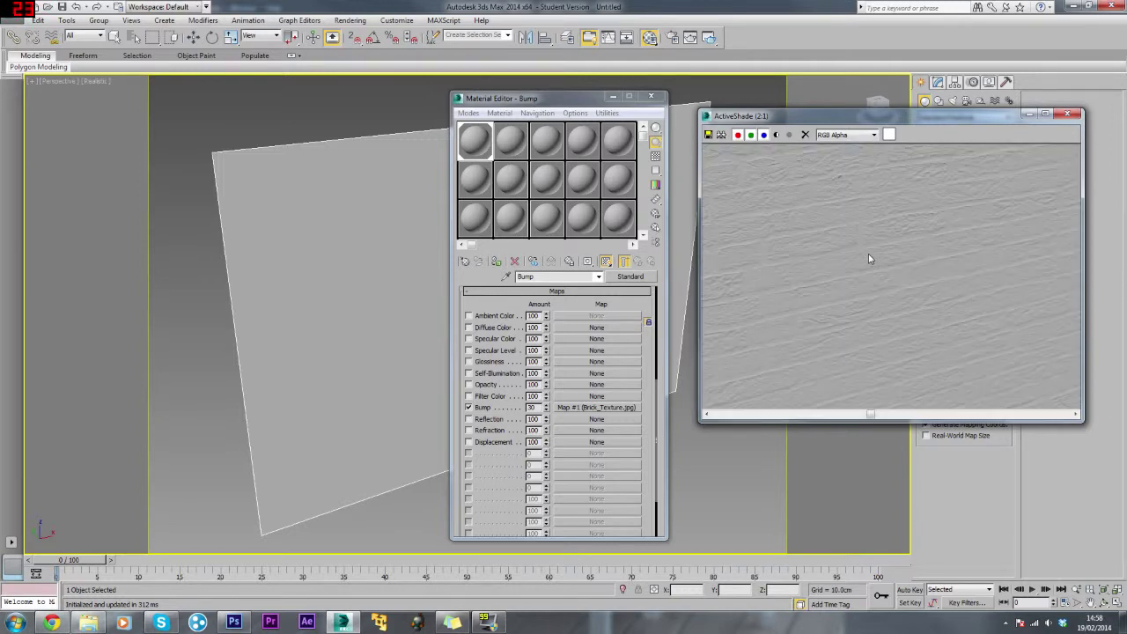
pyautogui.scroll(-1, 831, 229)
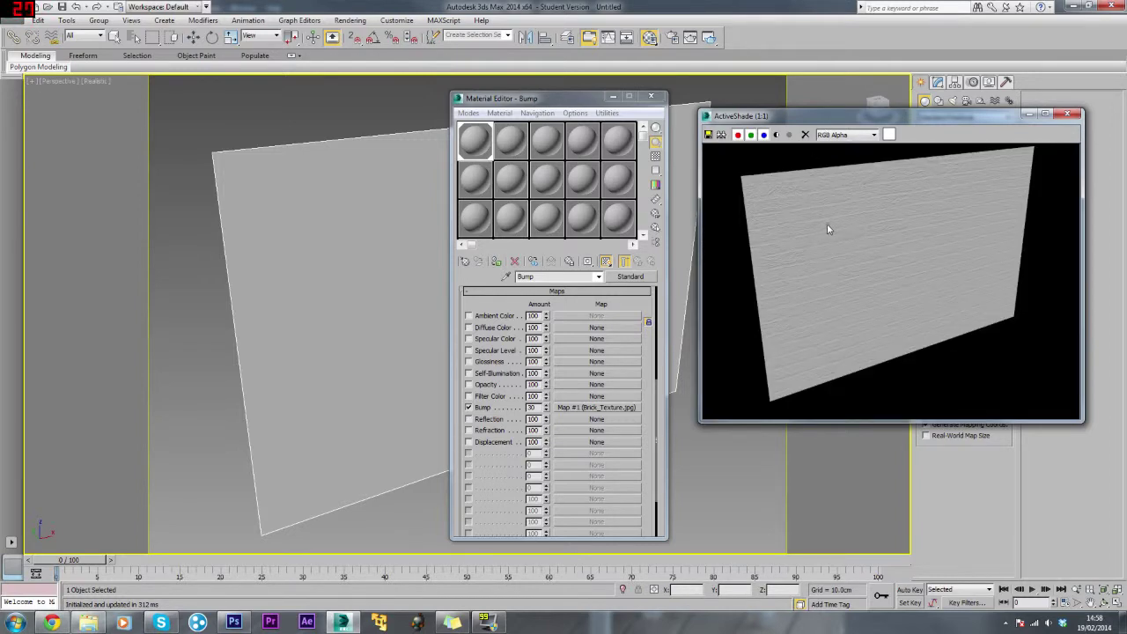
pyautogui.scroll(2, 828, 230)
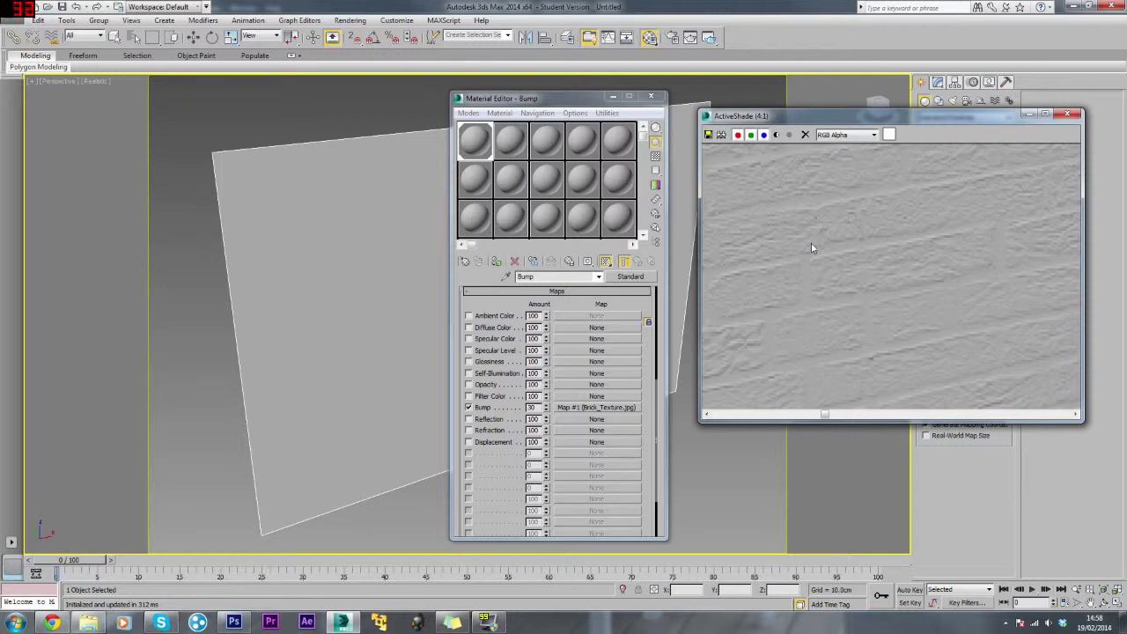
pyautogui.scroll(-1, 812, 247)
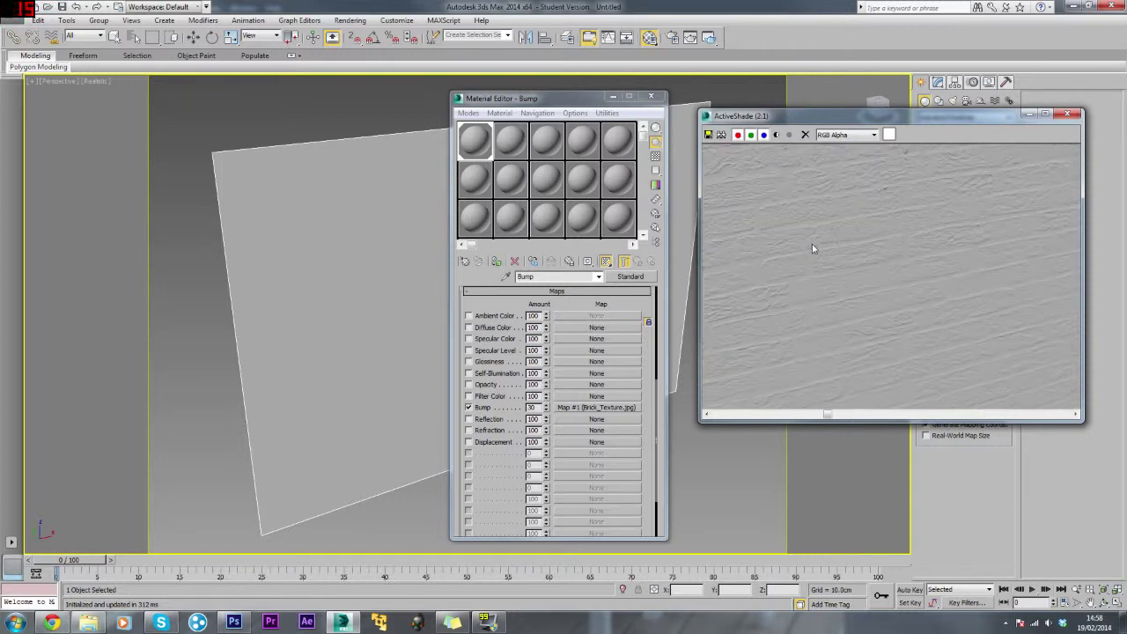
pyautogui.scroll(-1, 811, 244)
pyautogui.moveTo(581, 106); pyautogui.dragTo(576, 82)
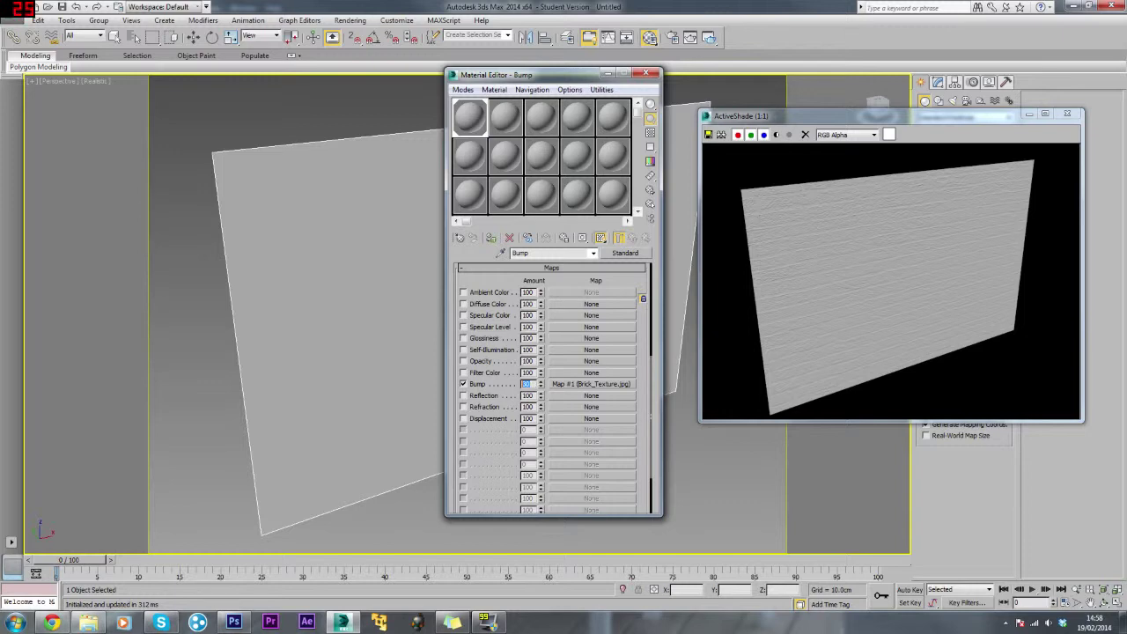
# - Raise the bump amount to 60, then change it to -60, comparing each in ActiveShade
pyautogui.write('60')
pyautogui.click(810, 246)
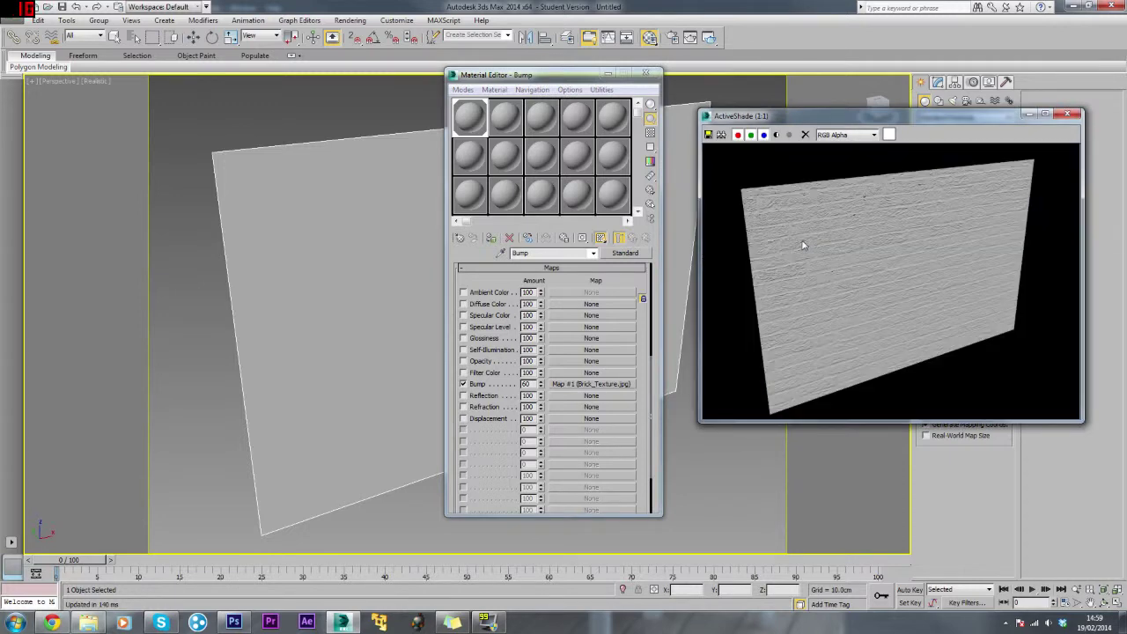
pyautogui.click(524, 387)
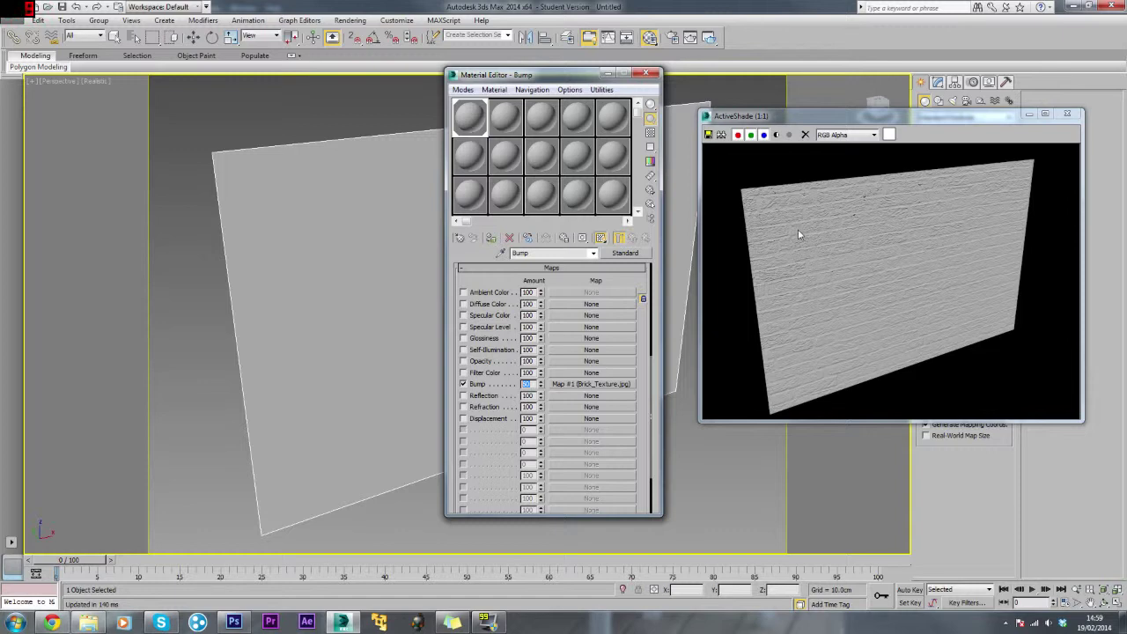
pyautogui.write('-')
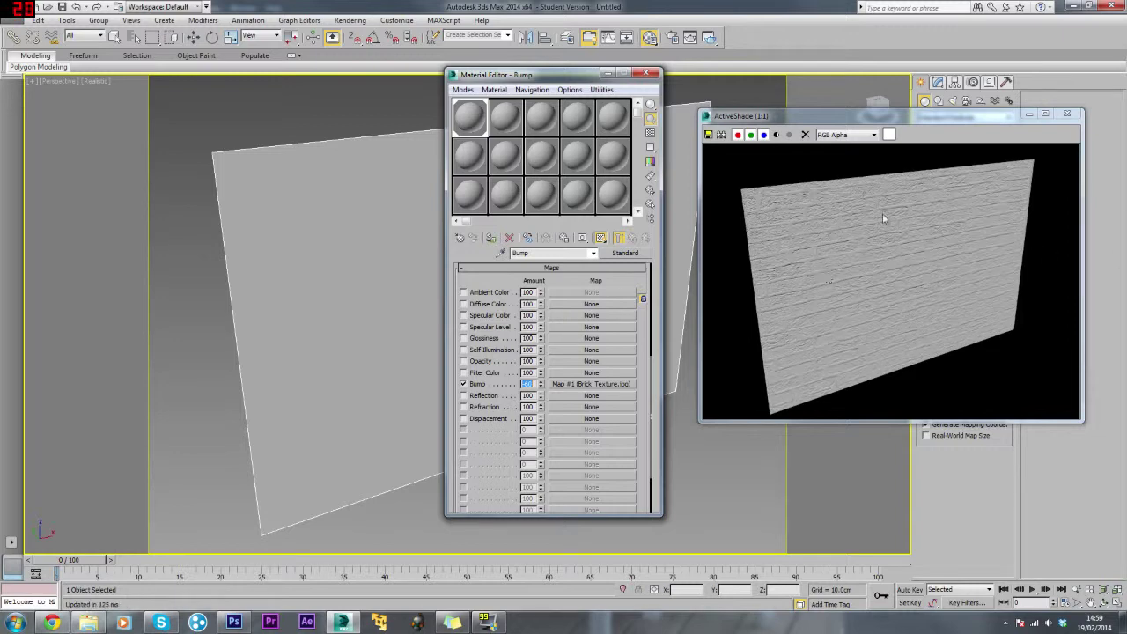
pyautogui.keyDown('ctrl'); pyautogui.click(821, 274); pyautogui.keyUp('ctrl')
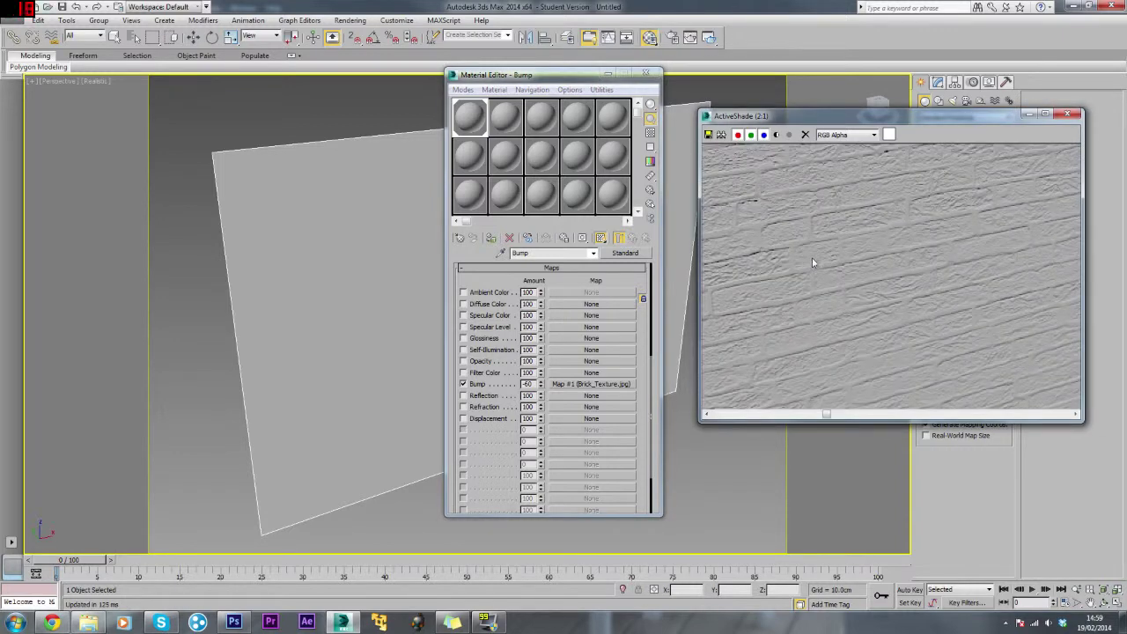
pyautogui.keyDown('ctrl'); pyautogui.rightClick(753, 319); pyautogui.keyUp('ctrl')
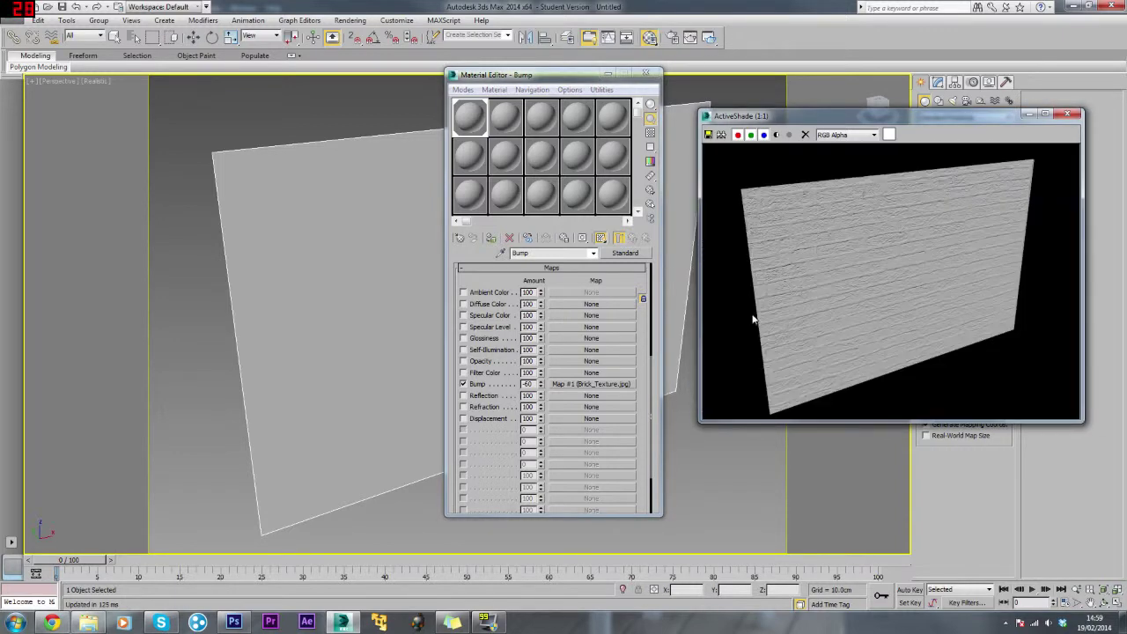
pyautogui.click(511, 384)
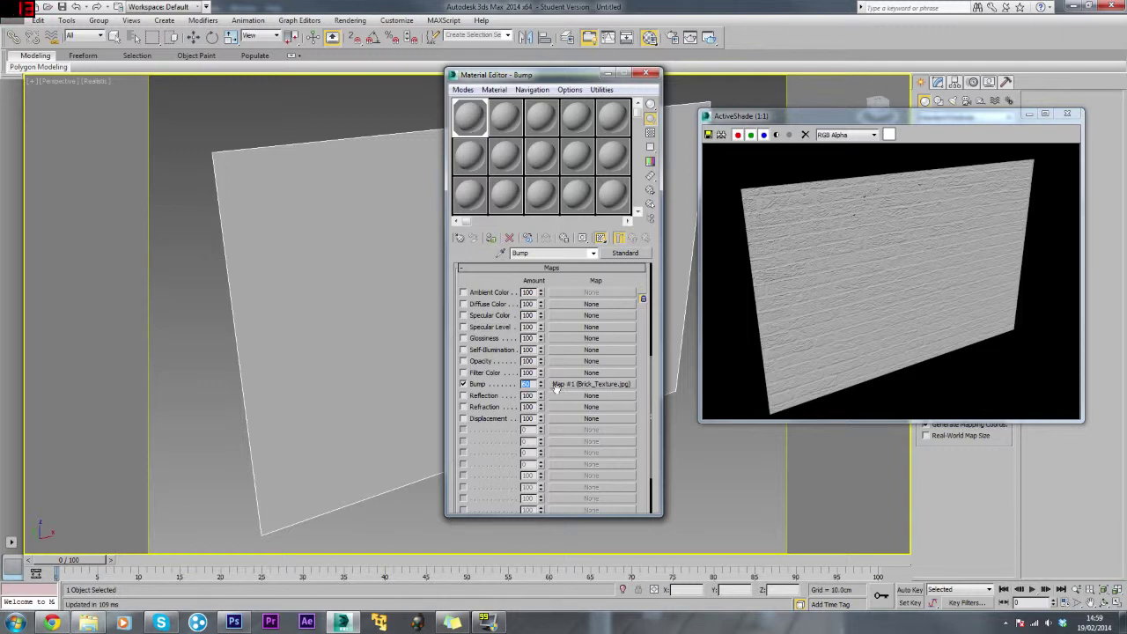
# - Preview the Brick_Texture bump bitmap, then browse for a replacement image in Bump_Tutorial
pyautogui.click(556, 385)
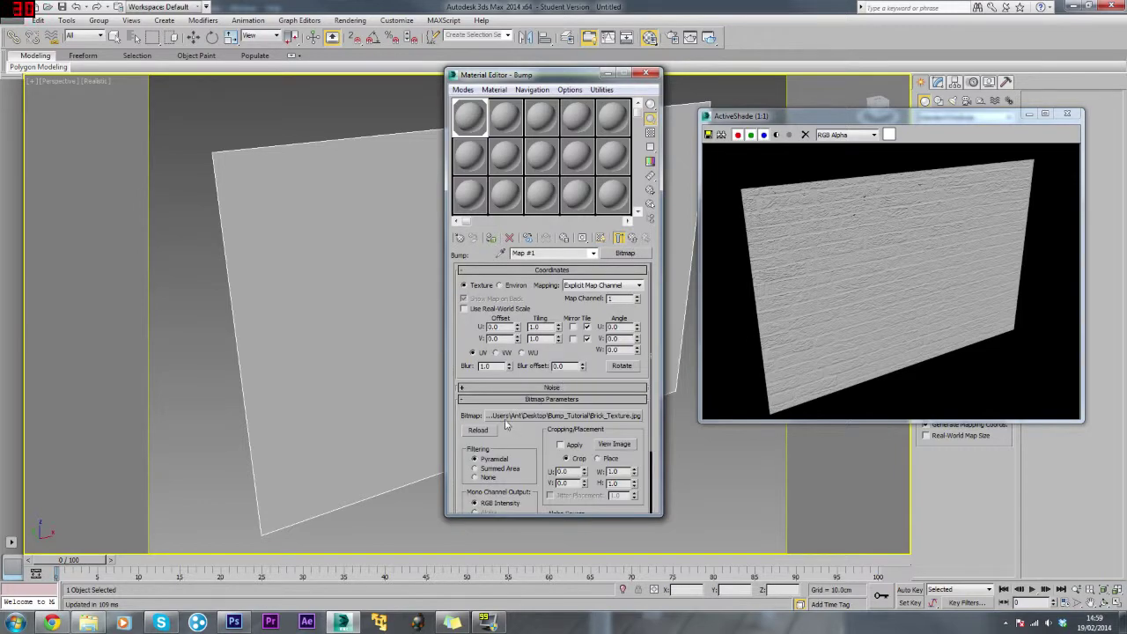
pyautogui.click(613, 445)
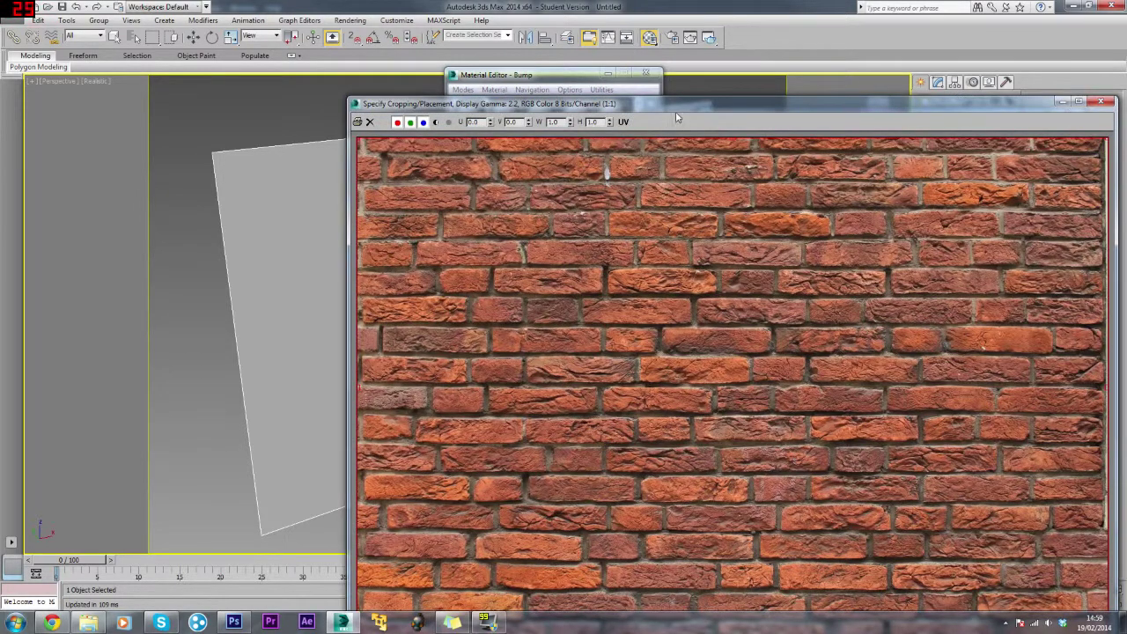
pyautogui.moveTo(677, 118); pyautogui.dragTo(522, 40)
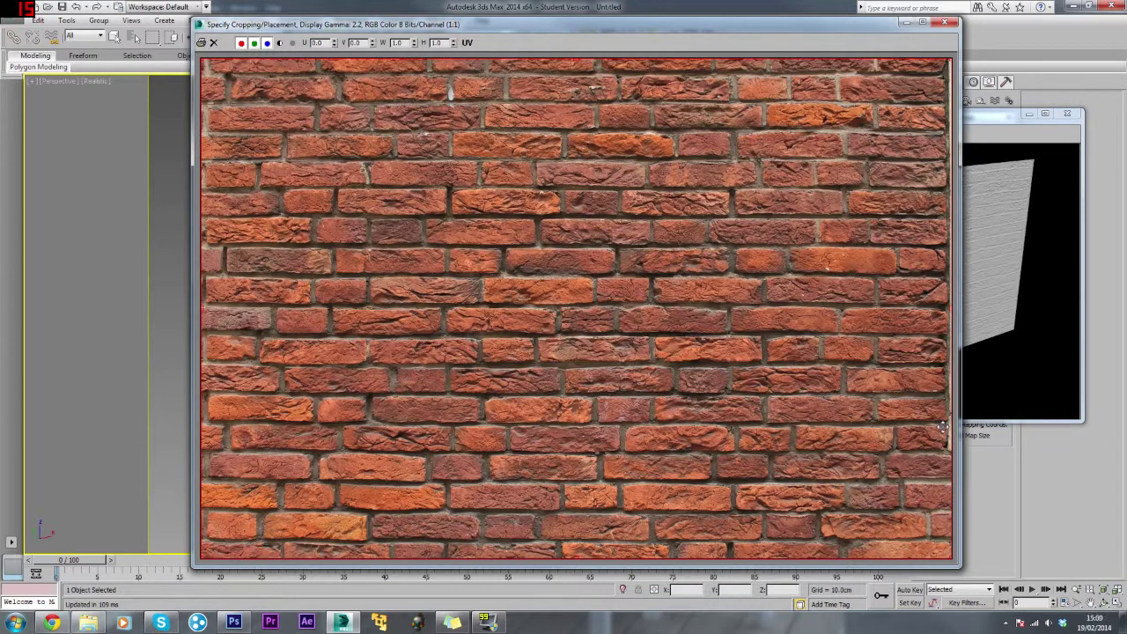
pyautogui.click(943, 22)
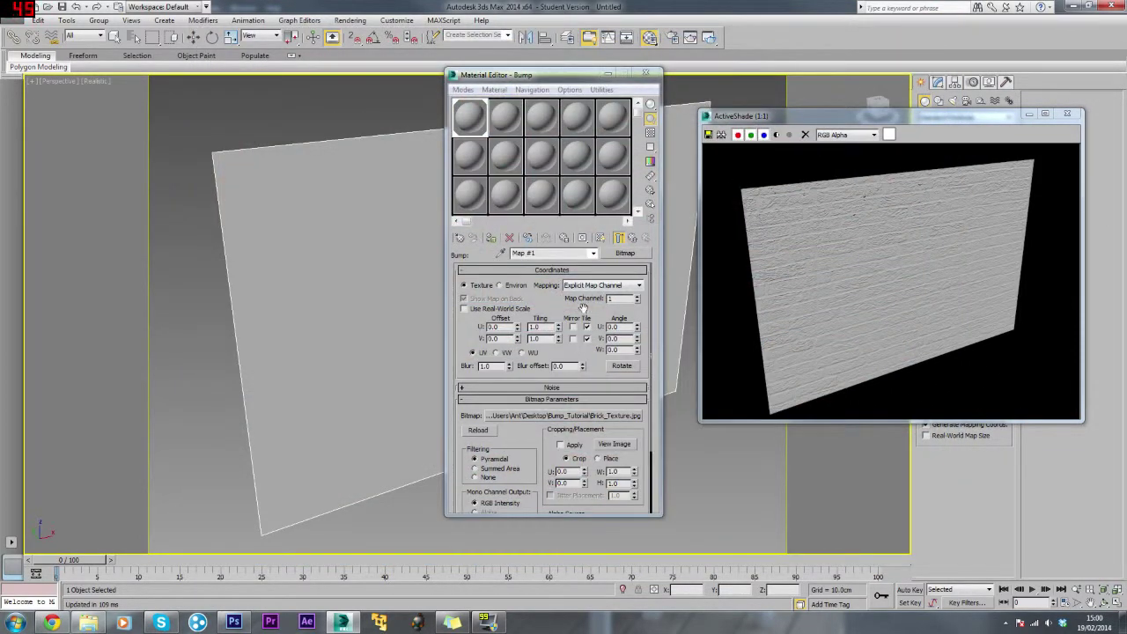
pyautogui.click(570, 414)
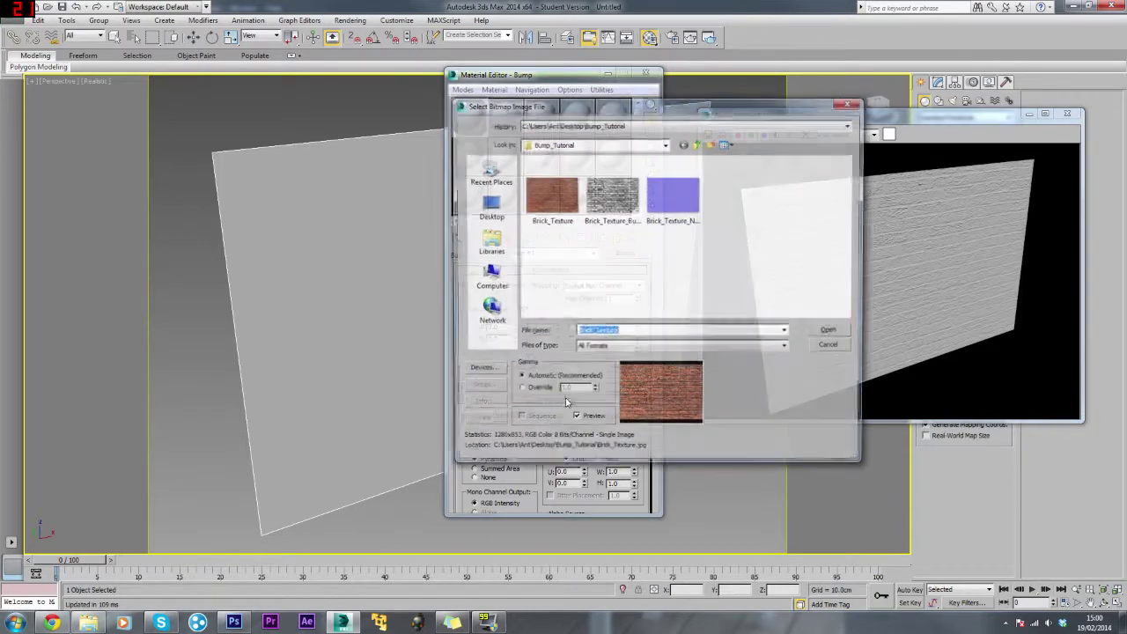
# - Swap the bump bitmap to Brick_Texture_Bump.jpg, preview it, and inspect the ActiveShade relief
pyautogui.doubleClick(604, 195)
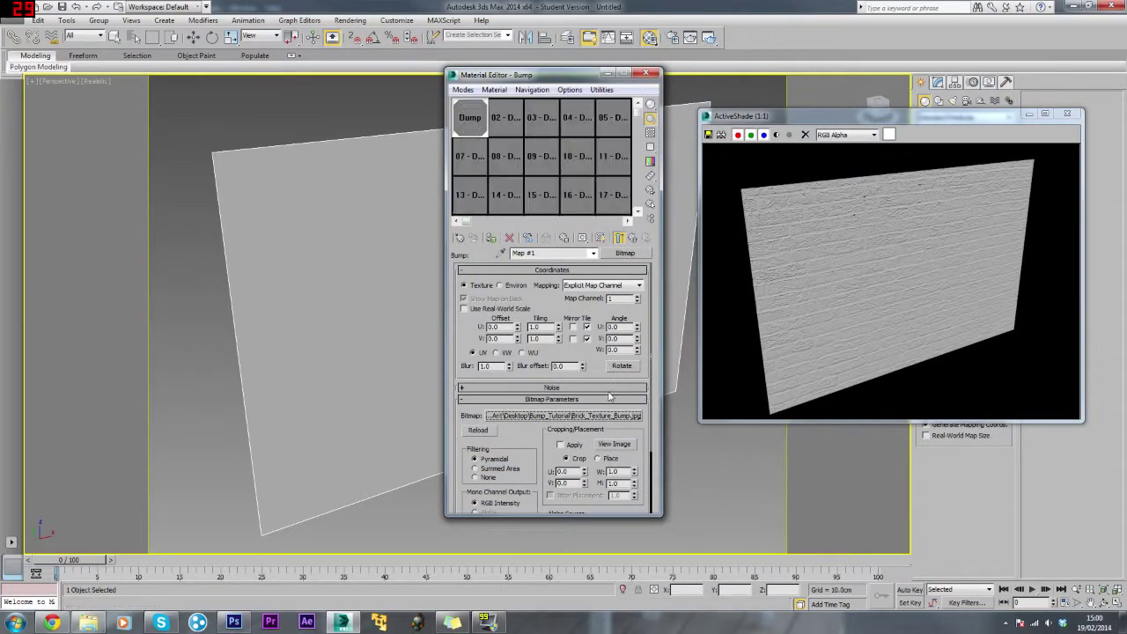
pyautogui.click(592, 417)
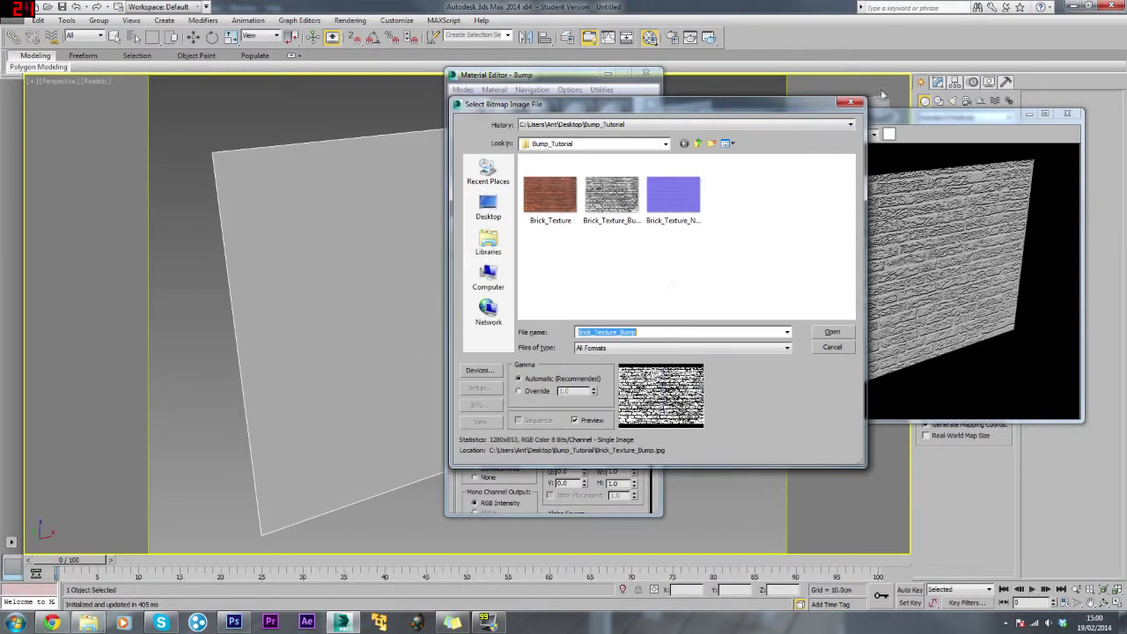
pyautogui.click(851, 103)
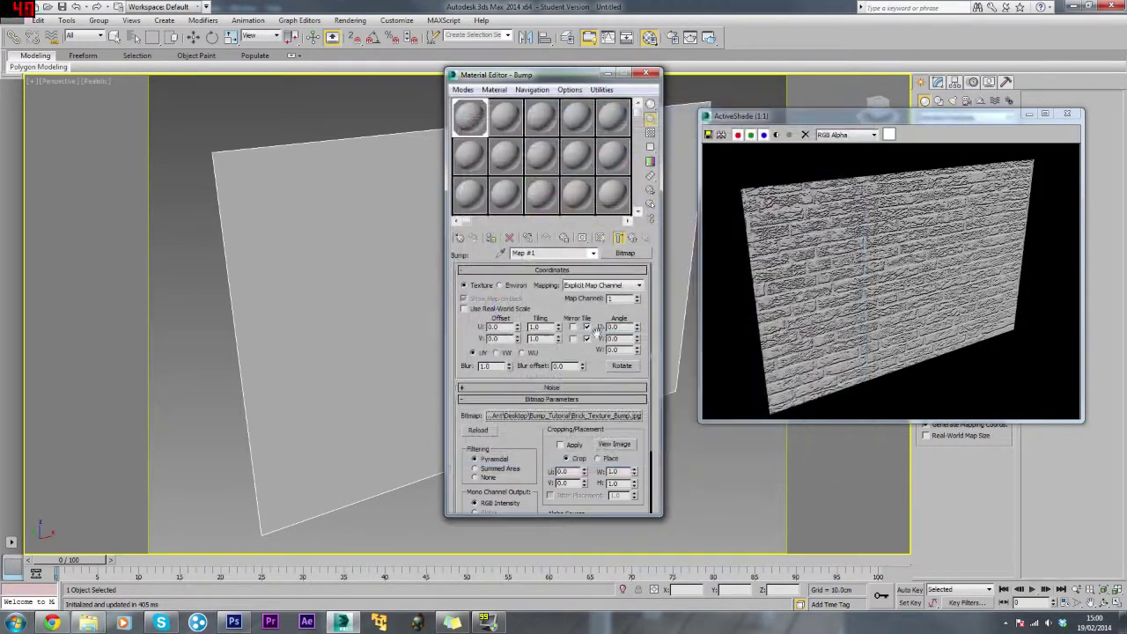
pyautogui.click(607, 446)
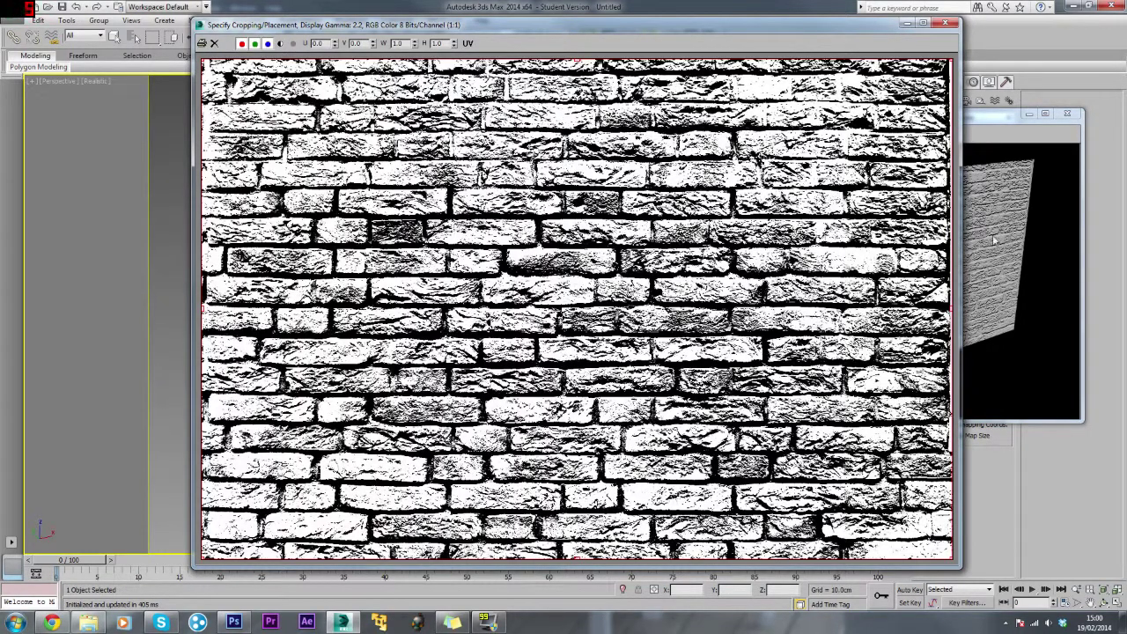
pyautogui.click(945, 22)
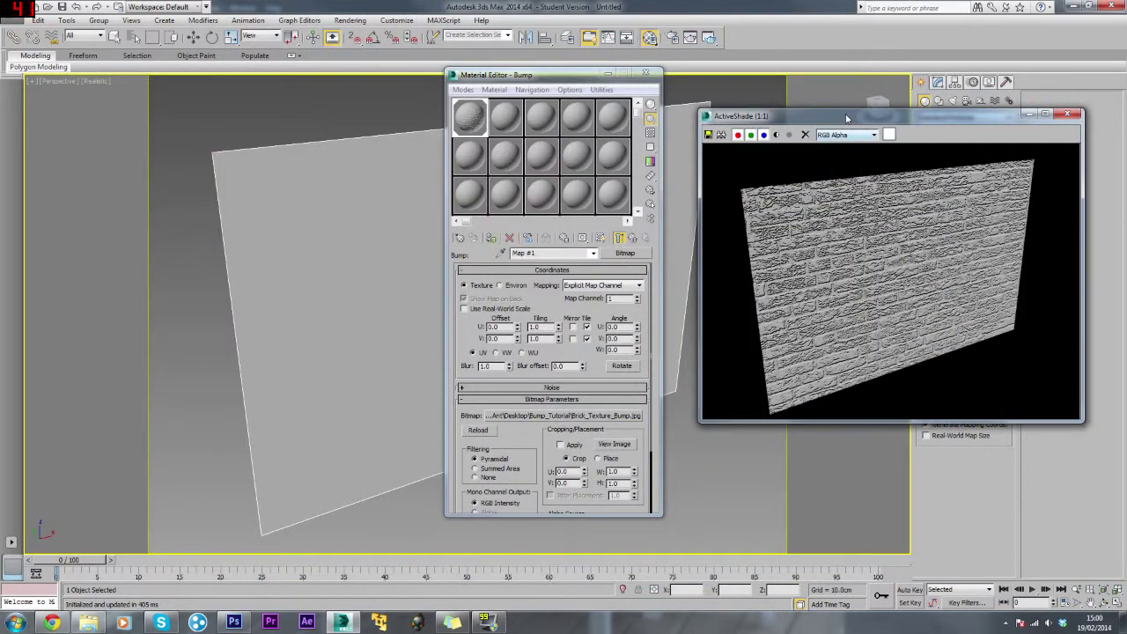
pyautogui.scroll(1, 866, 228)
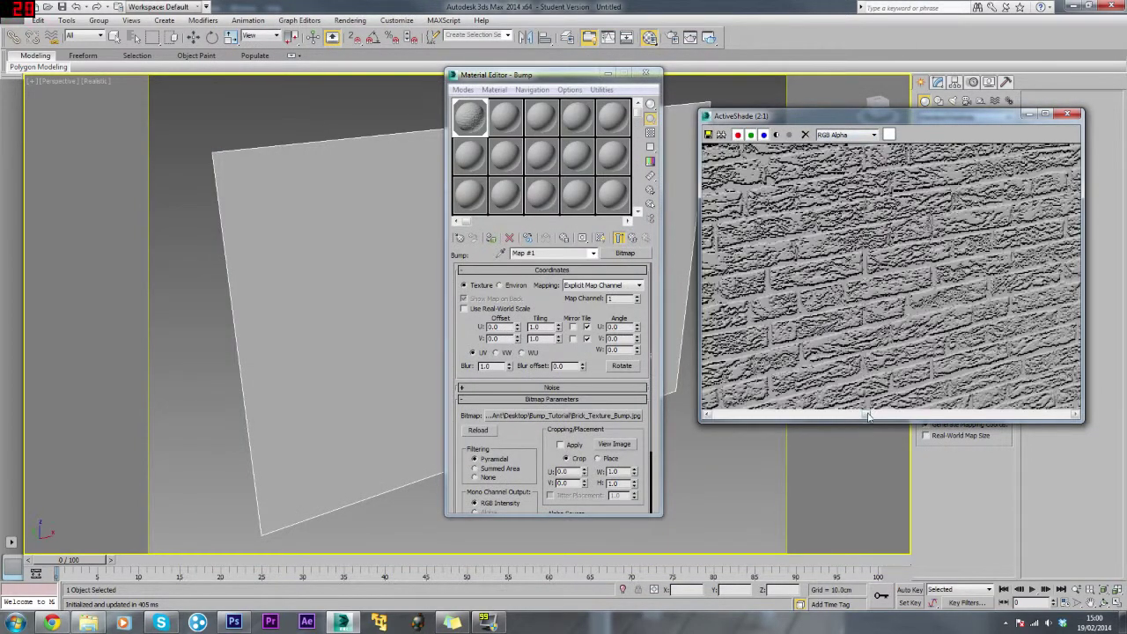
pyautogui.scroll(3, 889, 204)
pyautogui.scroll(-4, 889, 204)
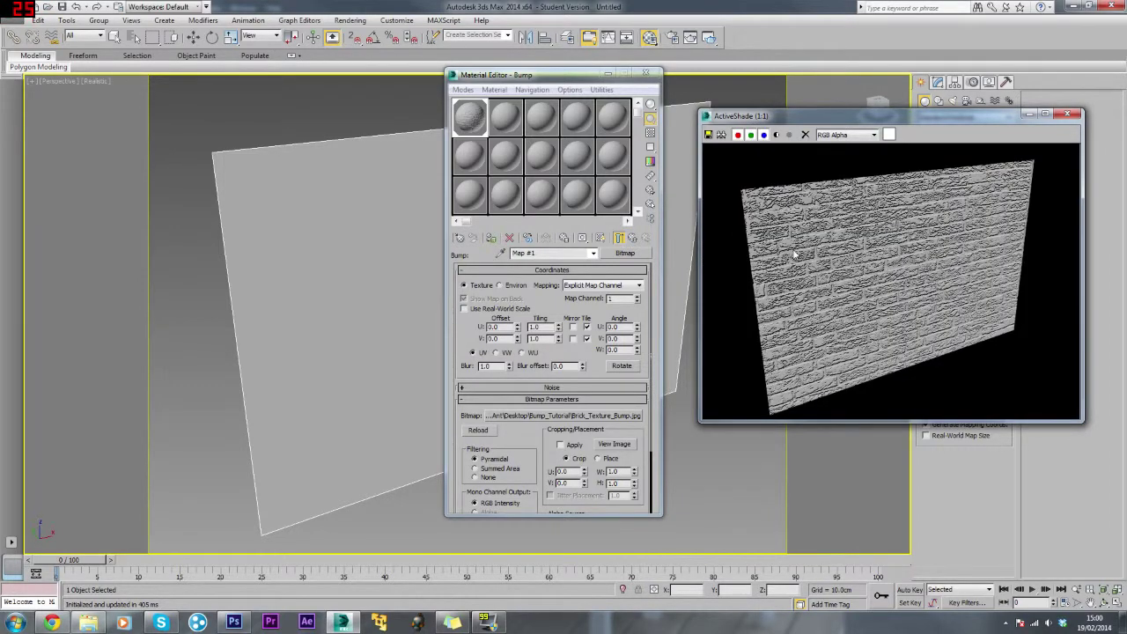
# - Set the Brick_Texture_Bump bump amount to 30 and collapse the Maps rollout
pyautogui.click(643, 239)
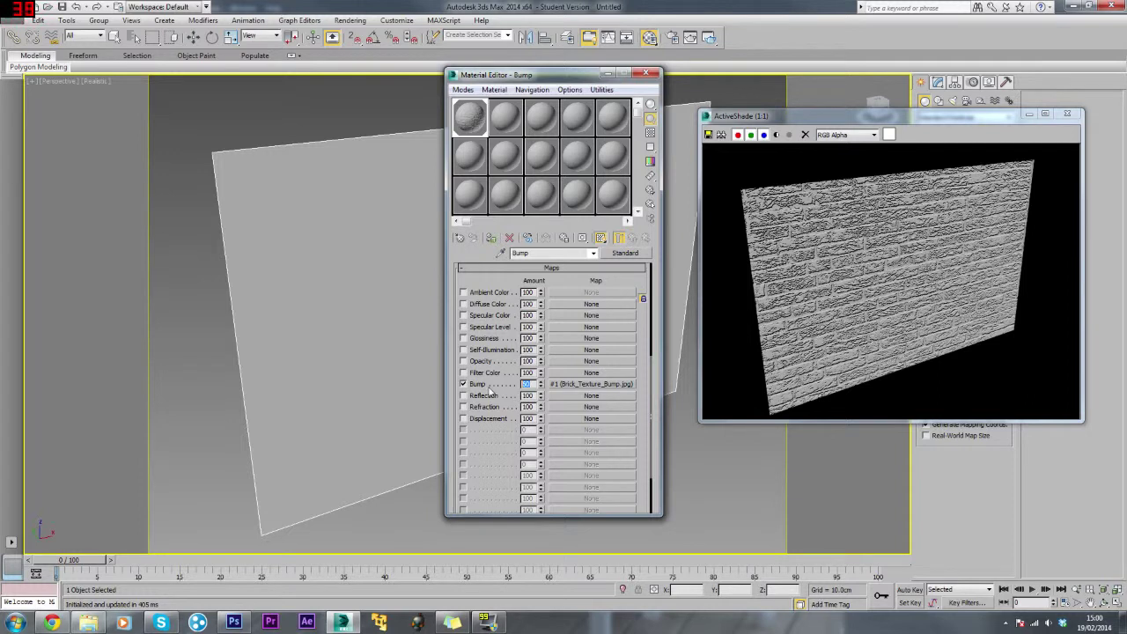
pyautogui.write('30')
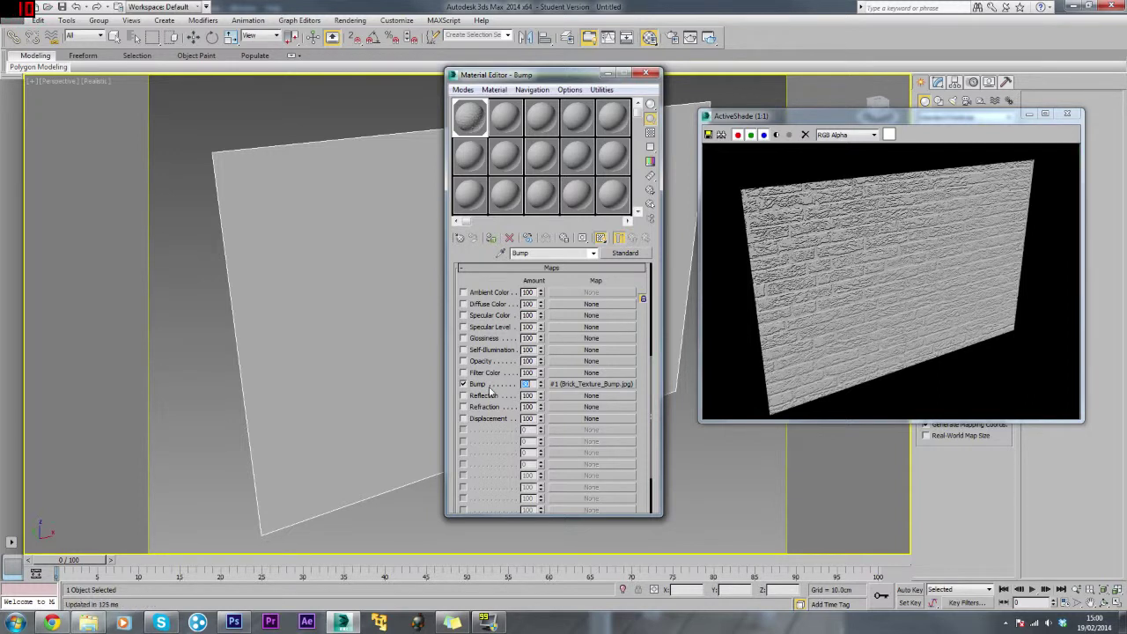
pyautogui.click(895, 283)
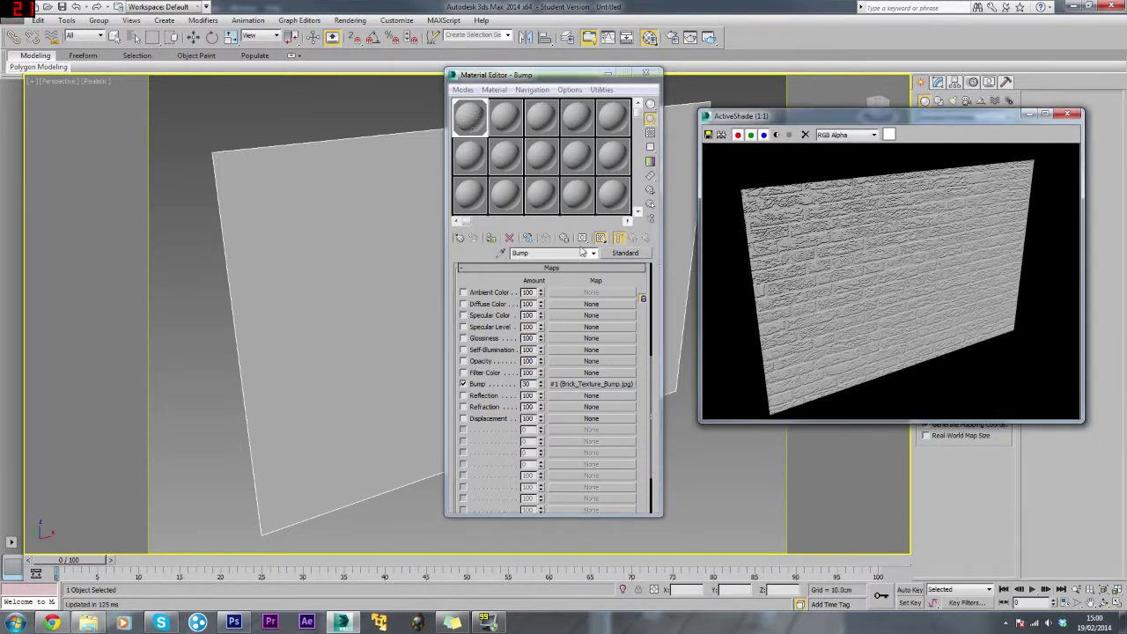
pyautogui.scroll(2, 805, 218)
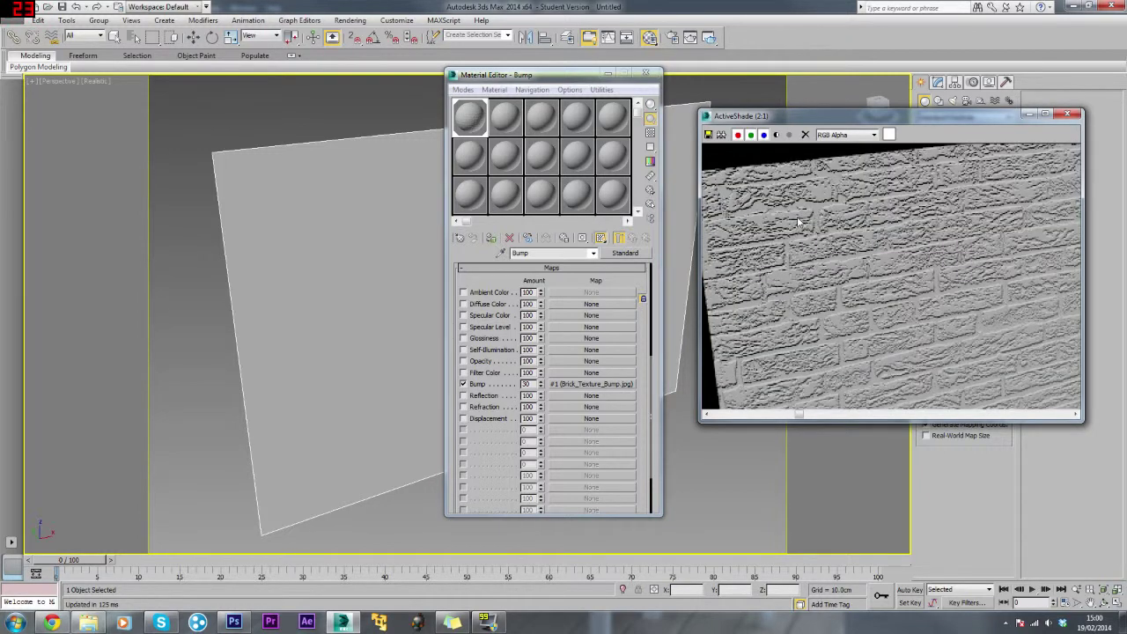
pyautogui.scroll(-2, 798, 222)
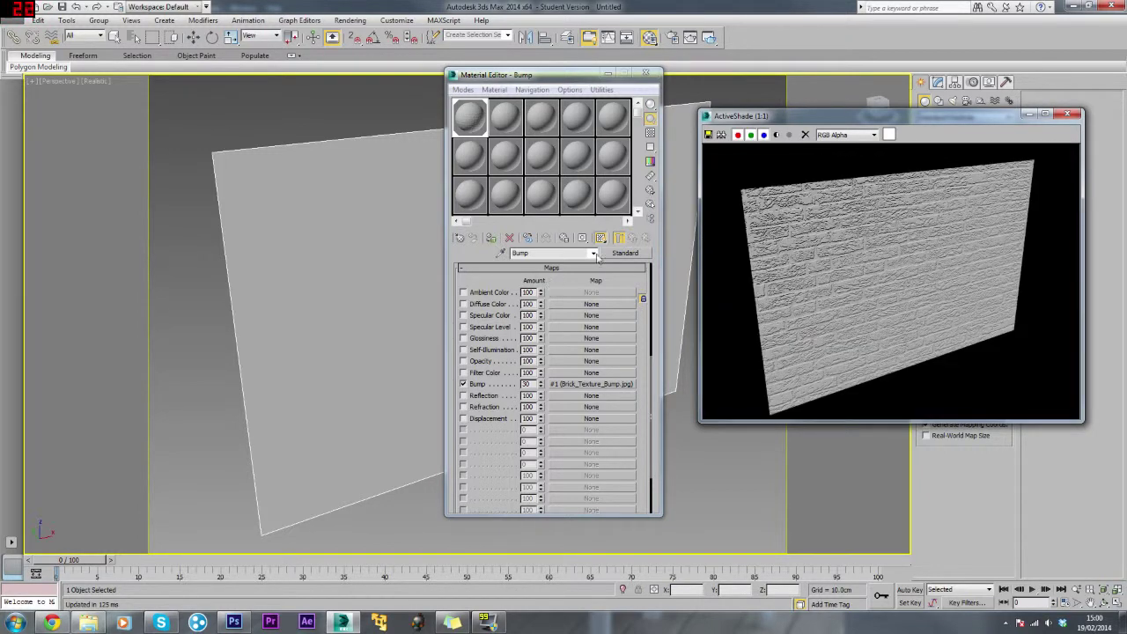
pyautogui.click(625, 245)
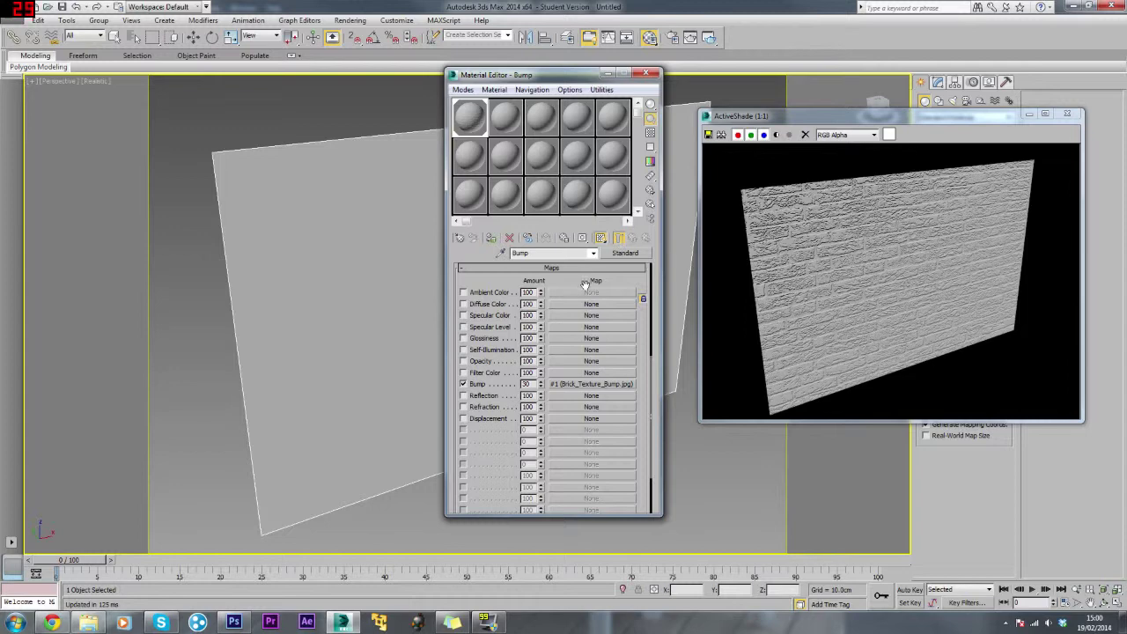
pyautogui.click(555, 268)
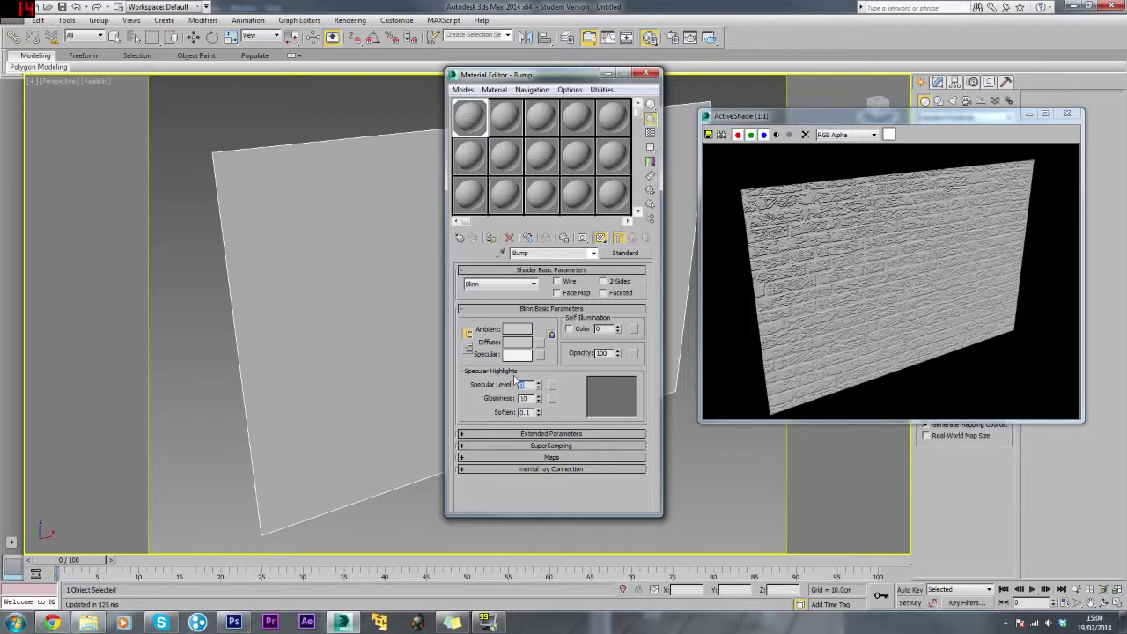
# - Set specular level 30 and a blue diffuse colour (Hue 163, Sat 255, Value 243)
pyautogui.write('30')
pyautogui.press('Return')
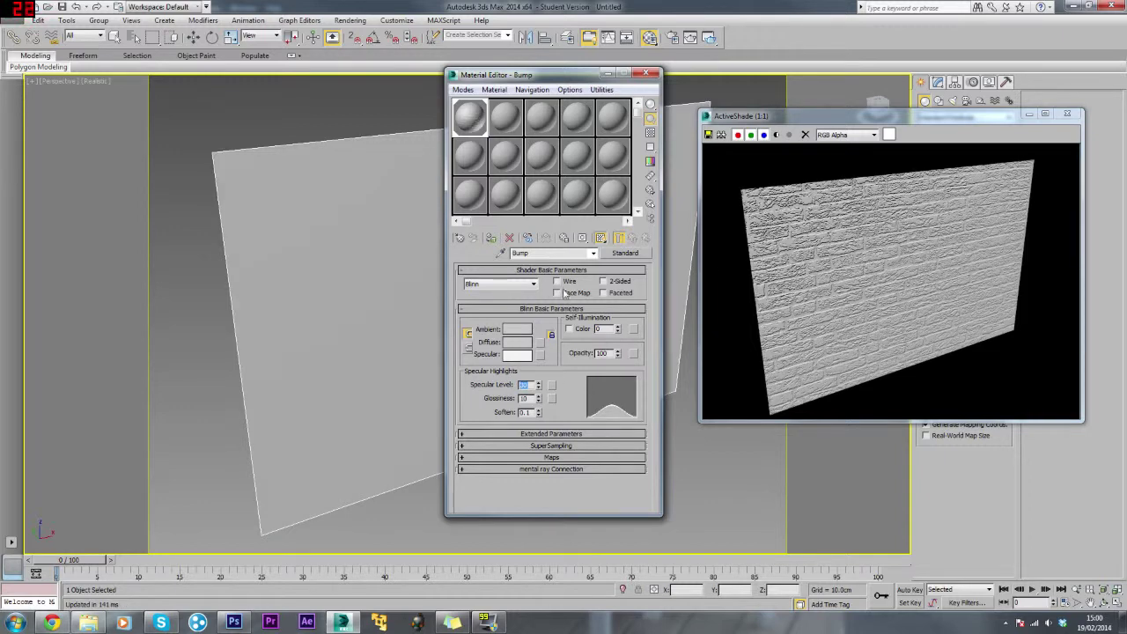
pyautogui.click(516, 342)
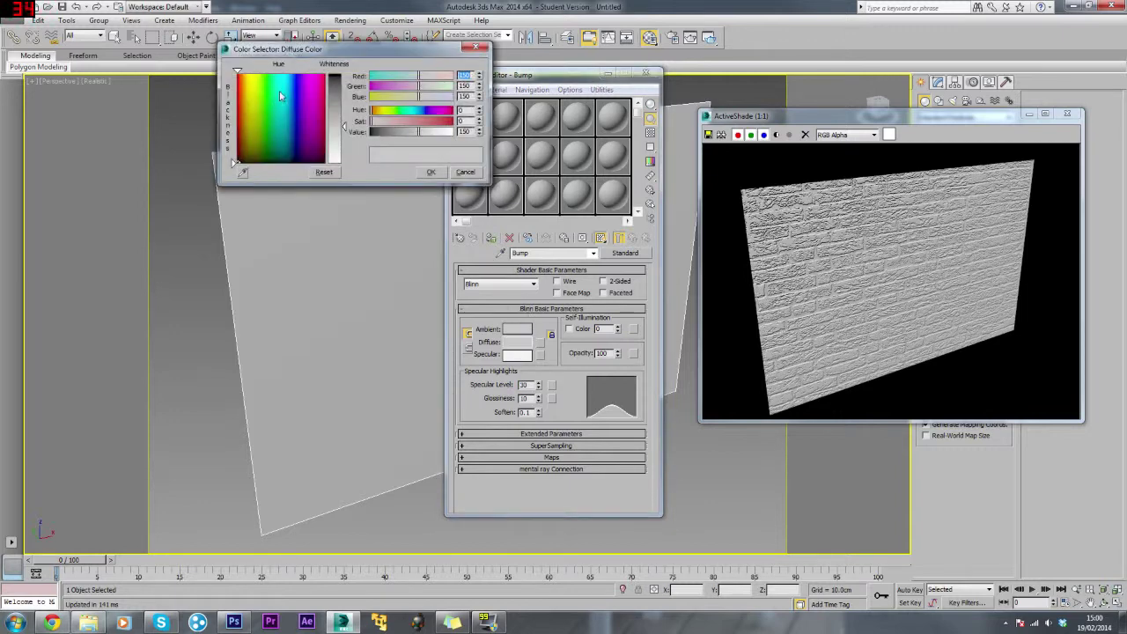
pyautogui.moveTo(279, 90); pyautogui.dragTo(293, 78)
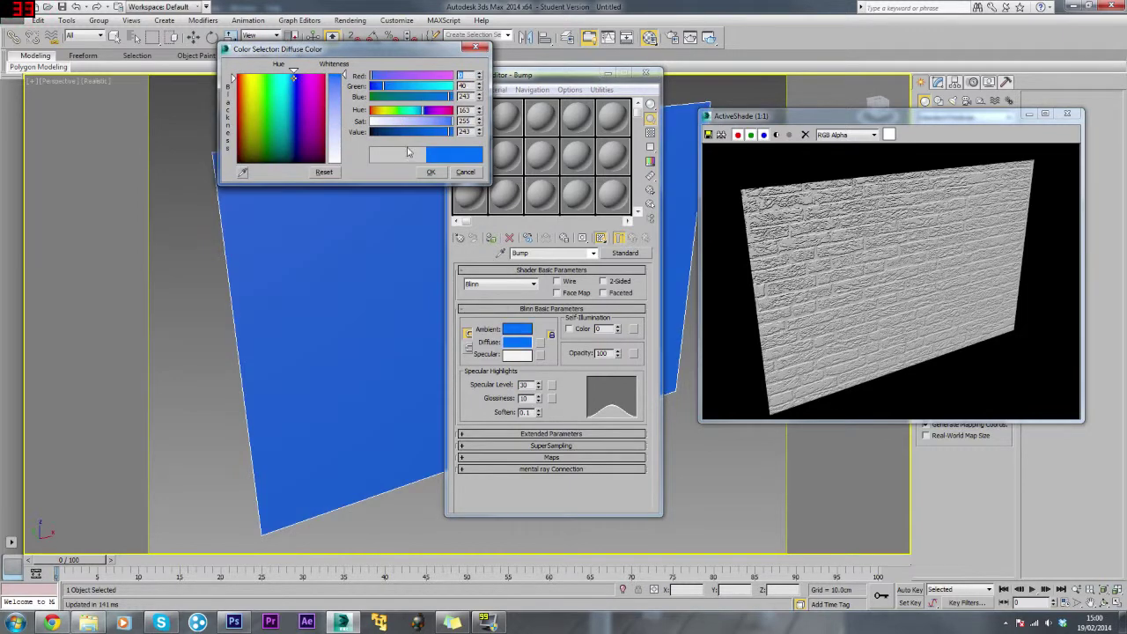
pyautogui.click(430, 171)
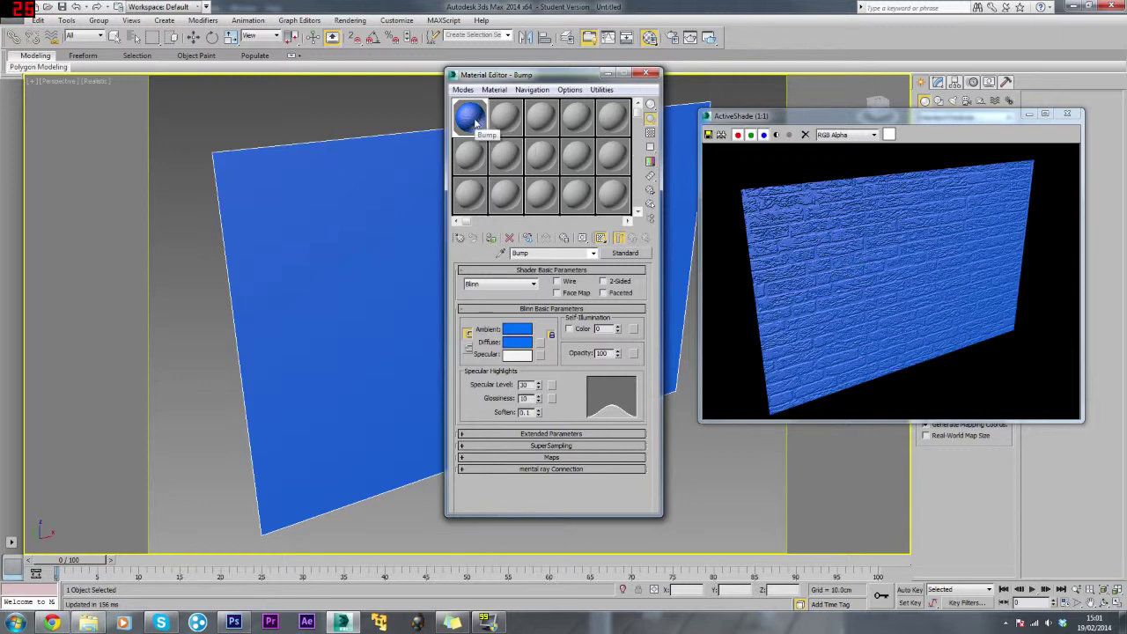
# - Copy the blue Bump material into slot 2 and rename it Normals
pyautogui.click(500, 116)
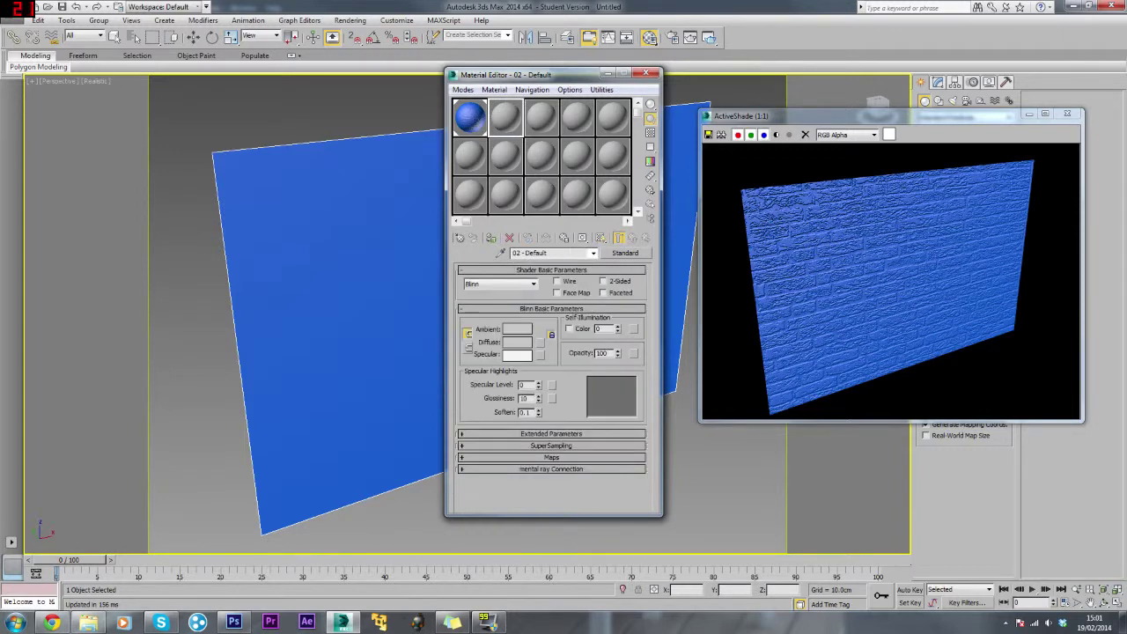
pyautogui.click(570, 253)
pyautogui.click(499, 118)
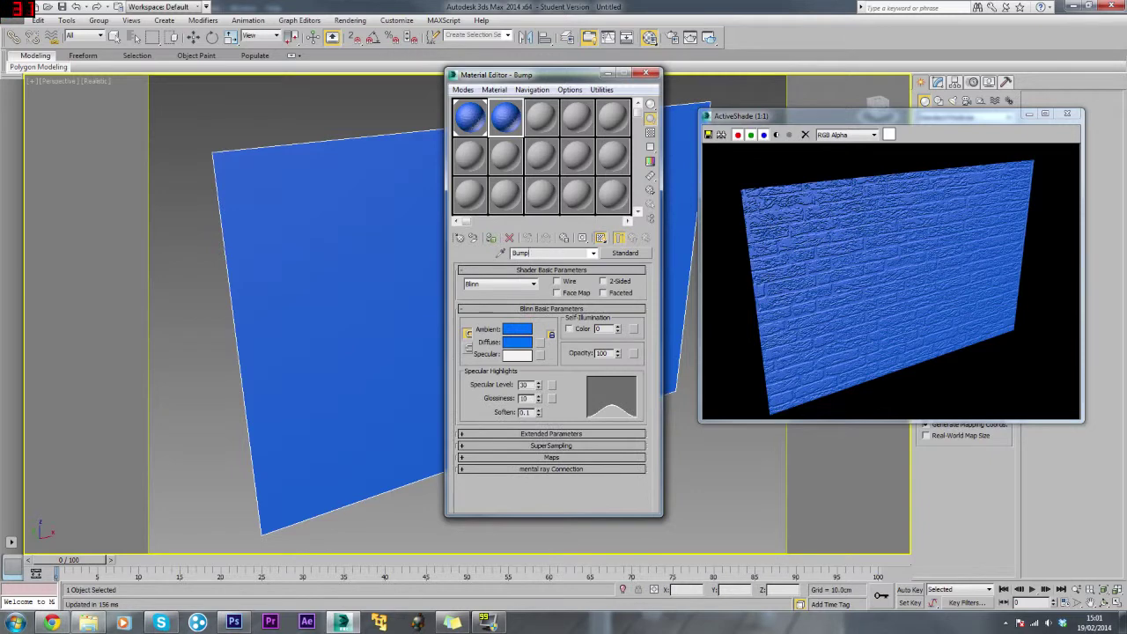
pyautogui.click(536, 252)
pyautogui.write('Normals')
# - Replace Normals' bump bitmap with Brick_Texture_Normals_Filter.jpg and assign it to the plane
pyautogui.click(546, 457)
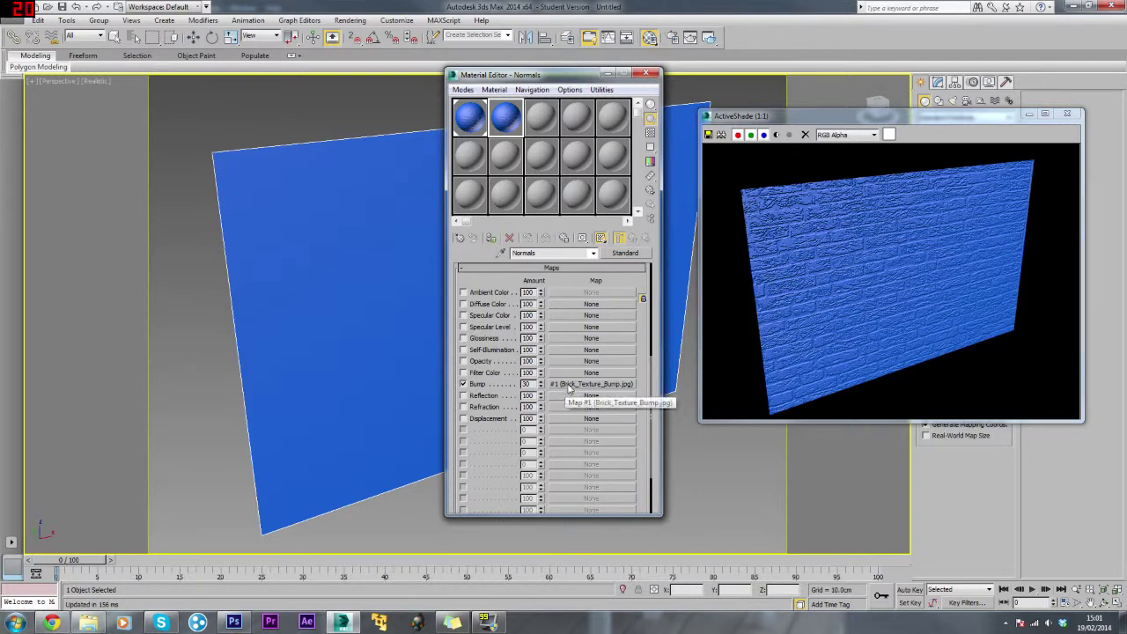
pyautogui.click(568, 384)
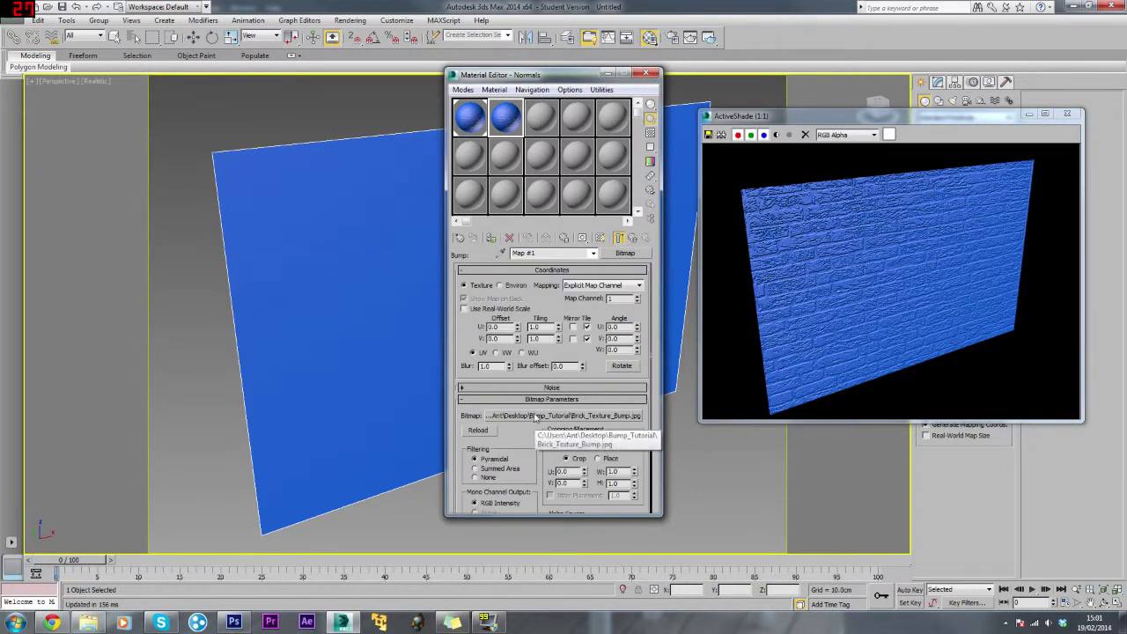
pyautogui.click(534, 417)
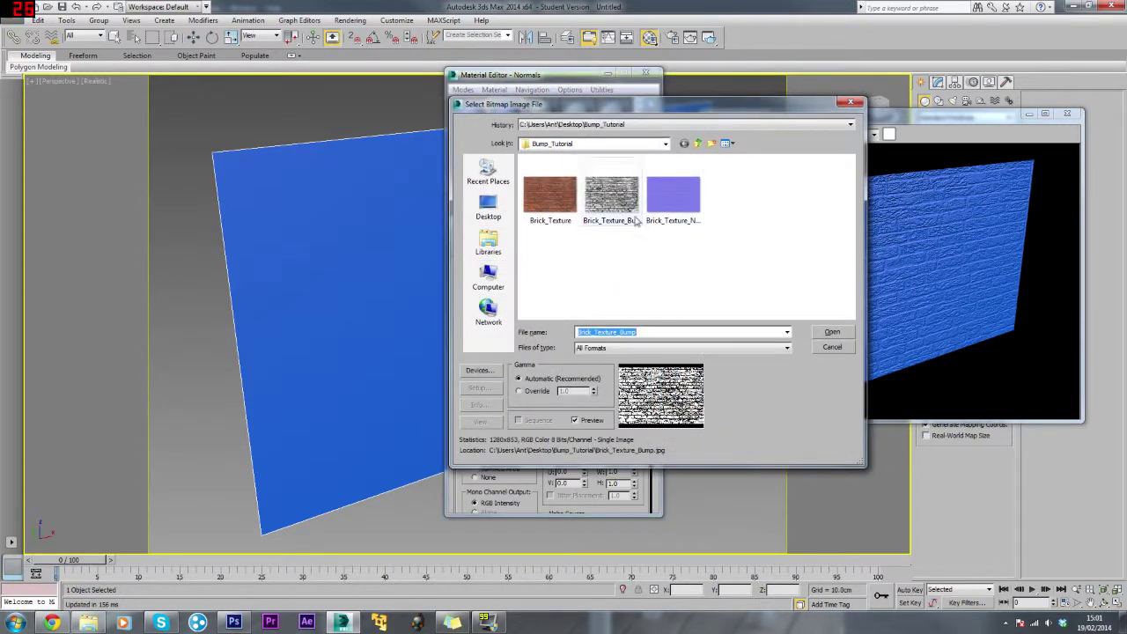
pyautogui.doubleClick(664, 195)
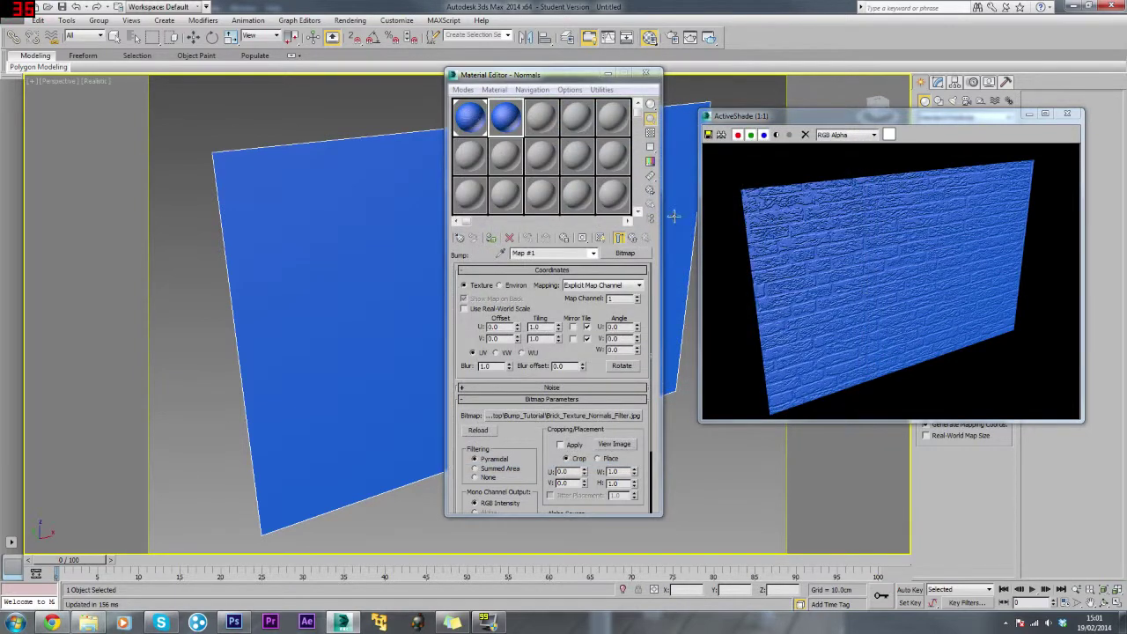
pyautogui.click(507, 123)
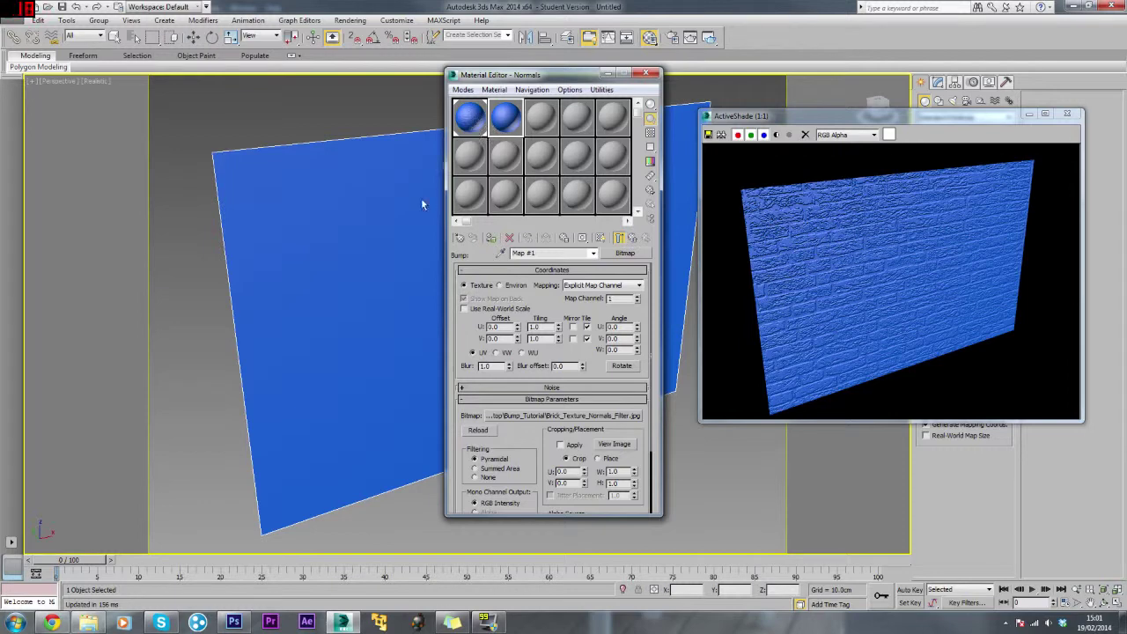
pyautogui.click(878, 274)
pyautogui.scroll(1, 786, 230)
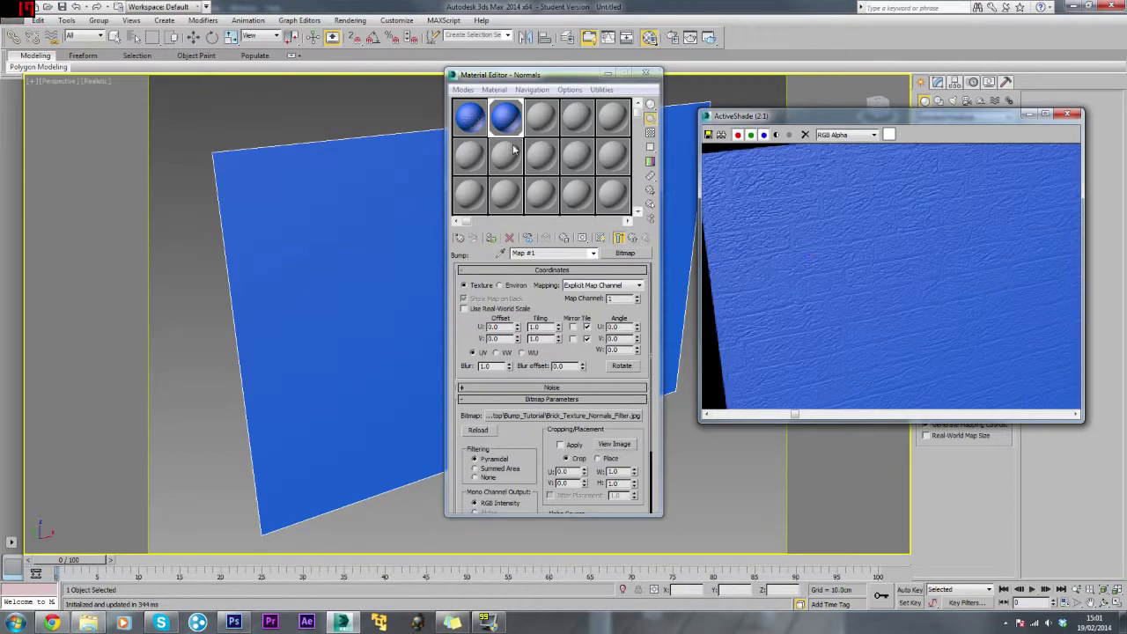
pyautogui.scroll(-1, 757, 199)
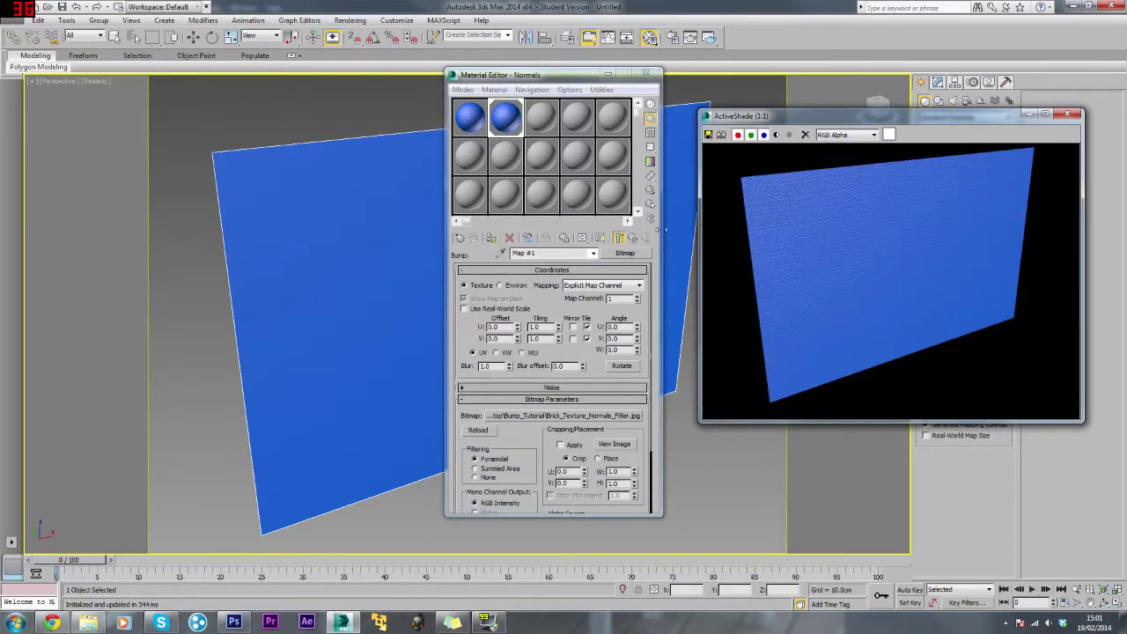
pyautogui.click(613, 445)
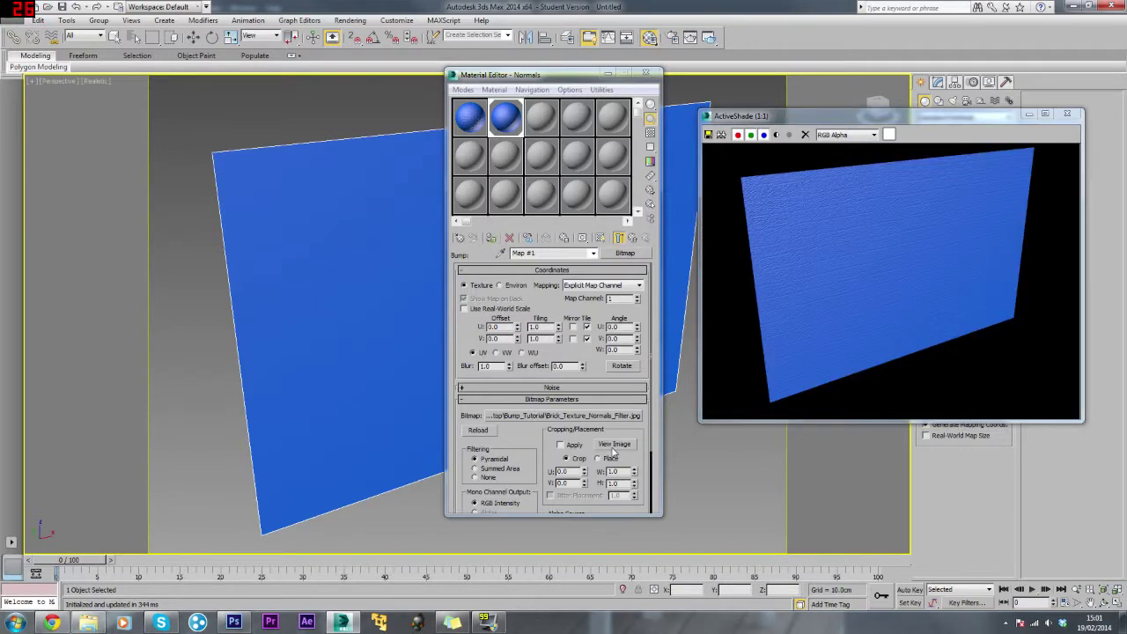
pyautogui.click(614, 446)
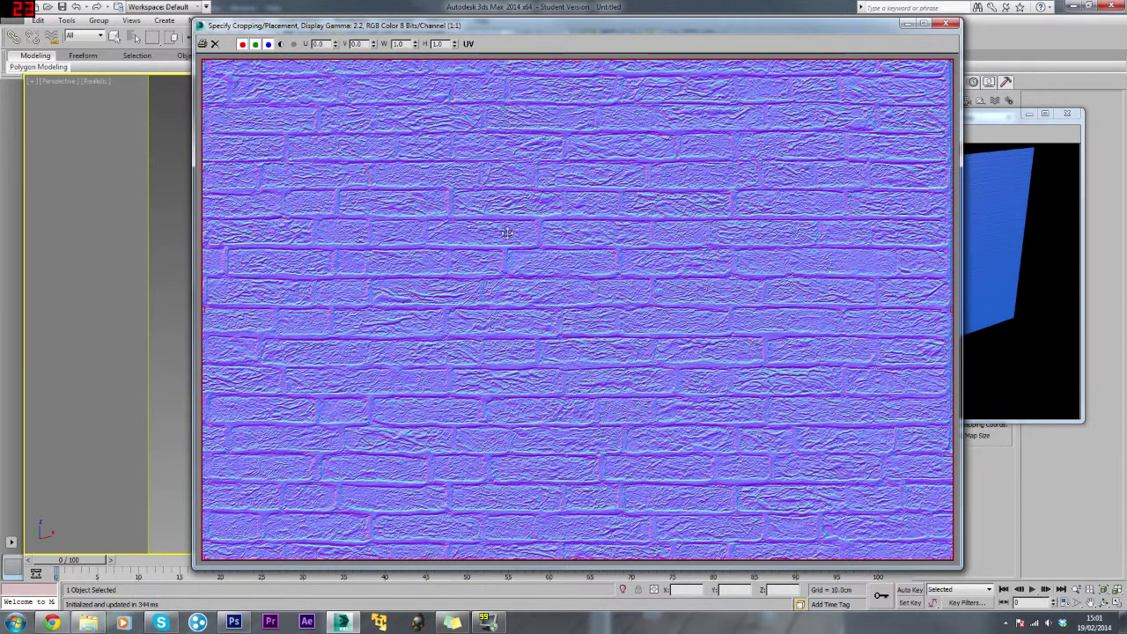
# - Close the normal-map preview and set the Normals material's bump amount to 30
pyautogui.click(947, 24)
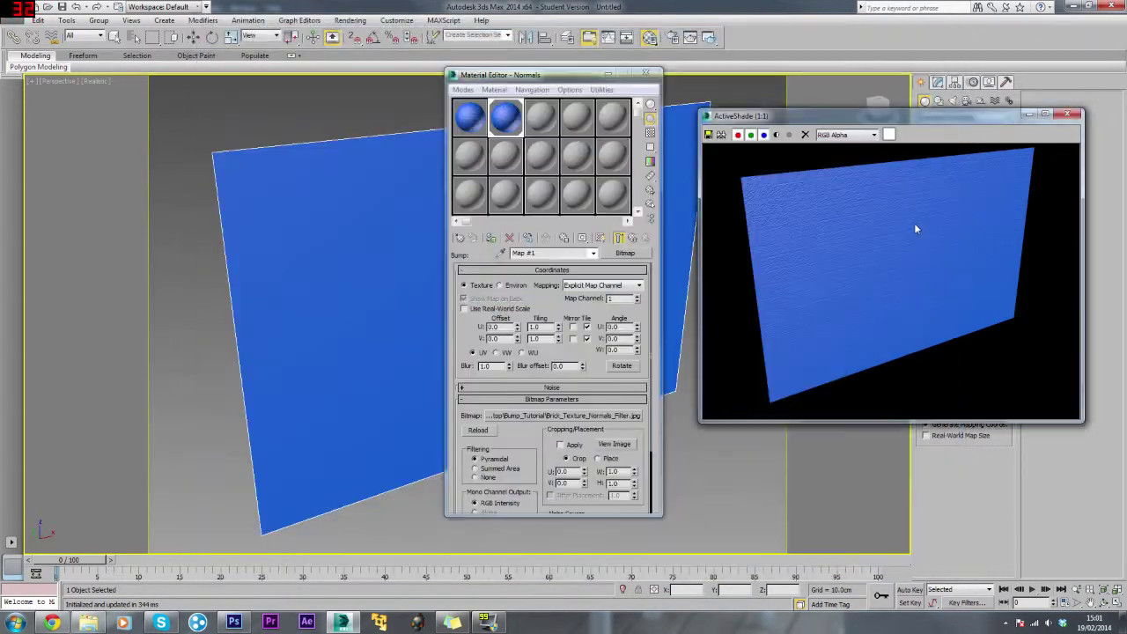
pyautogui.scroll(1, 854, 241)
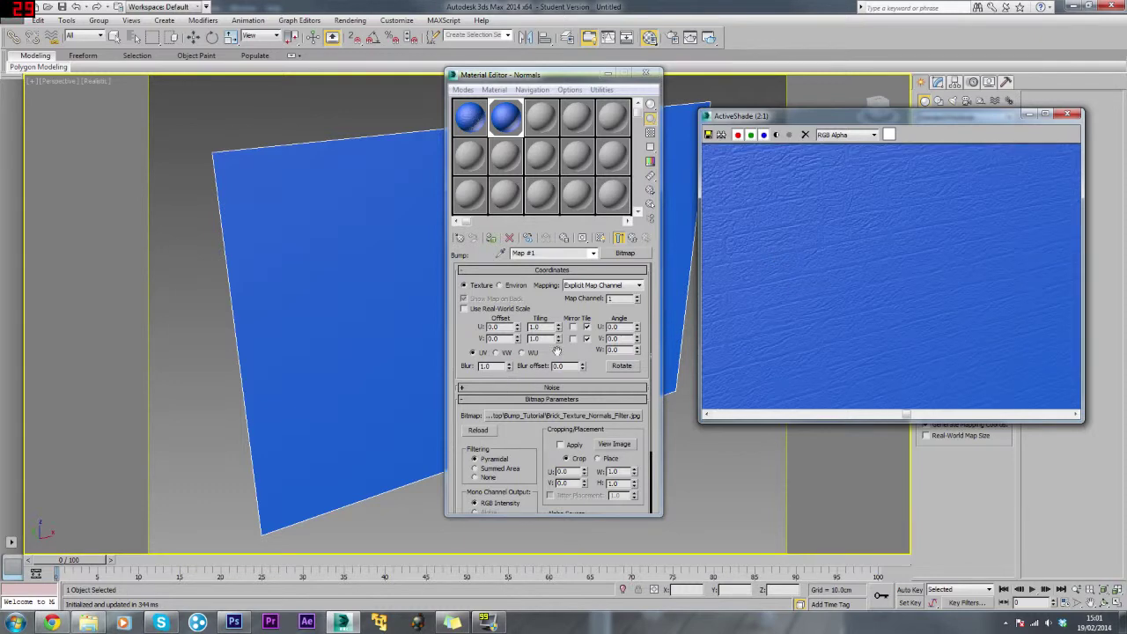
pyautogui.click(632, 239)
pyautogui.click(632, 238)
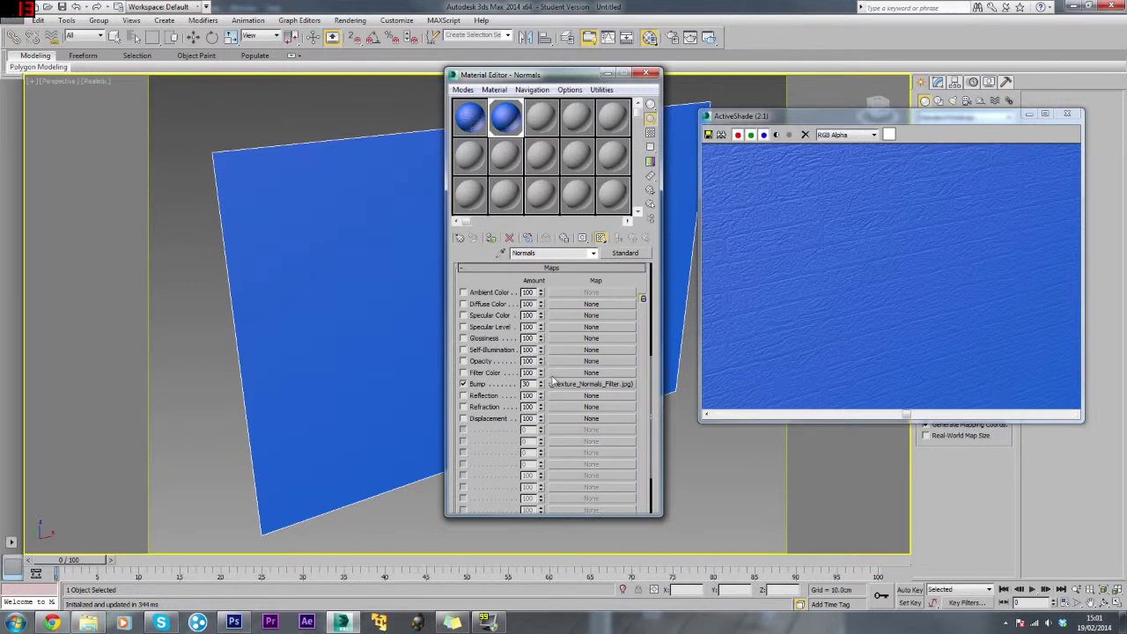
pyautogui.press('BackSpace')
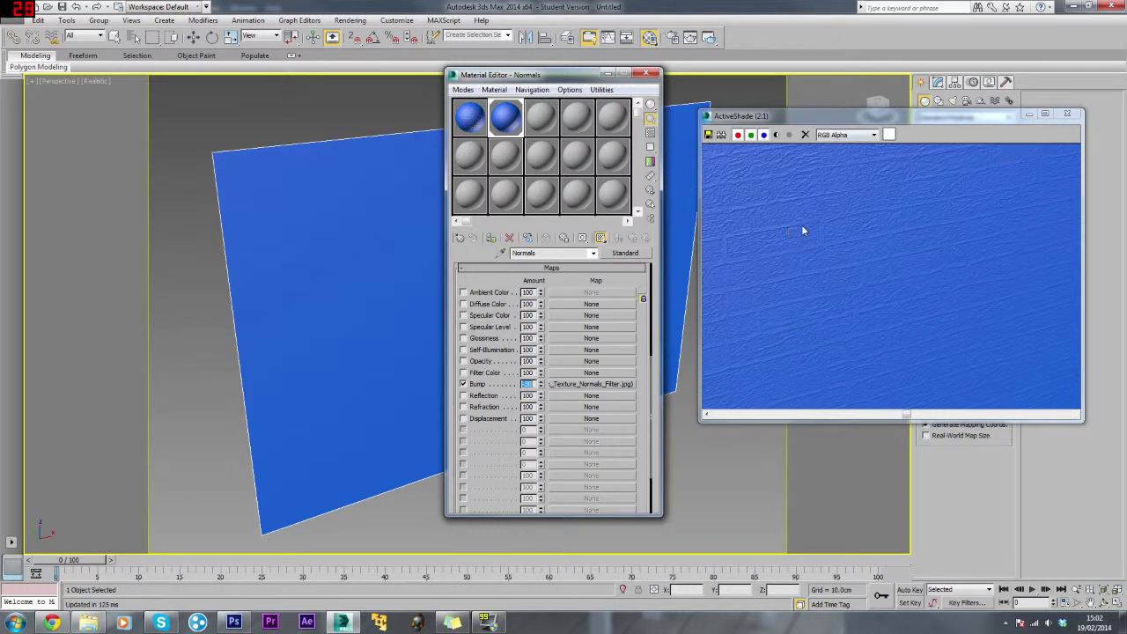
pyautogui.write('30')
pyautogui.press('Return')
pyautogui.press('Return')
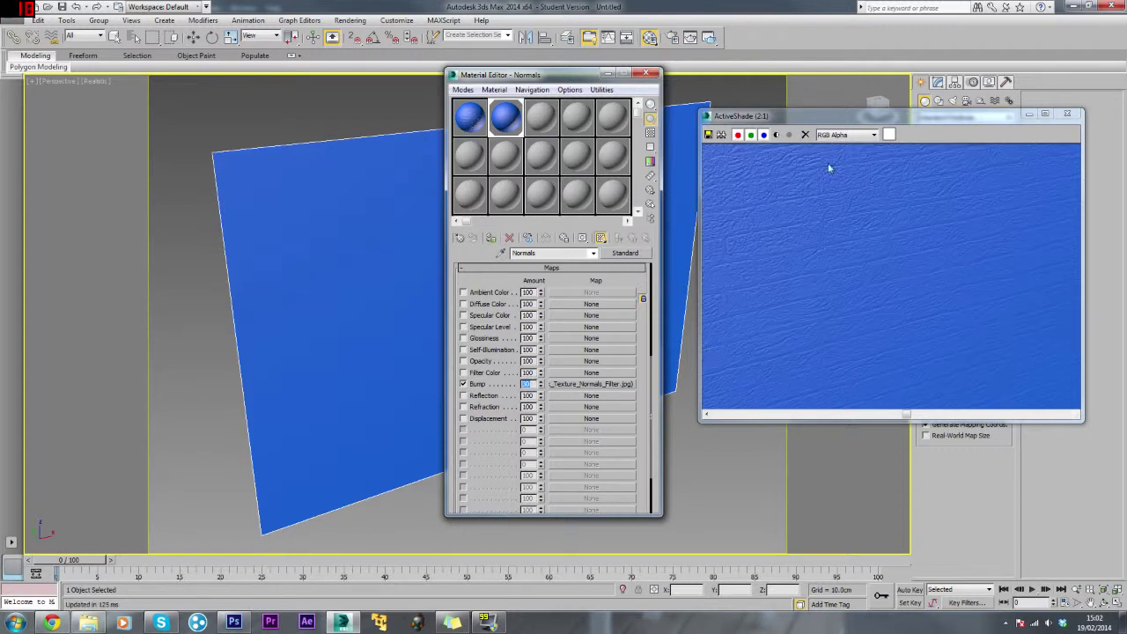
pyautogui.scroll(-1, 883, 217)
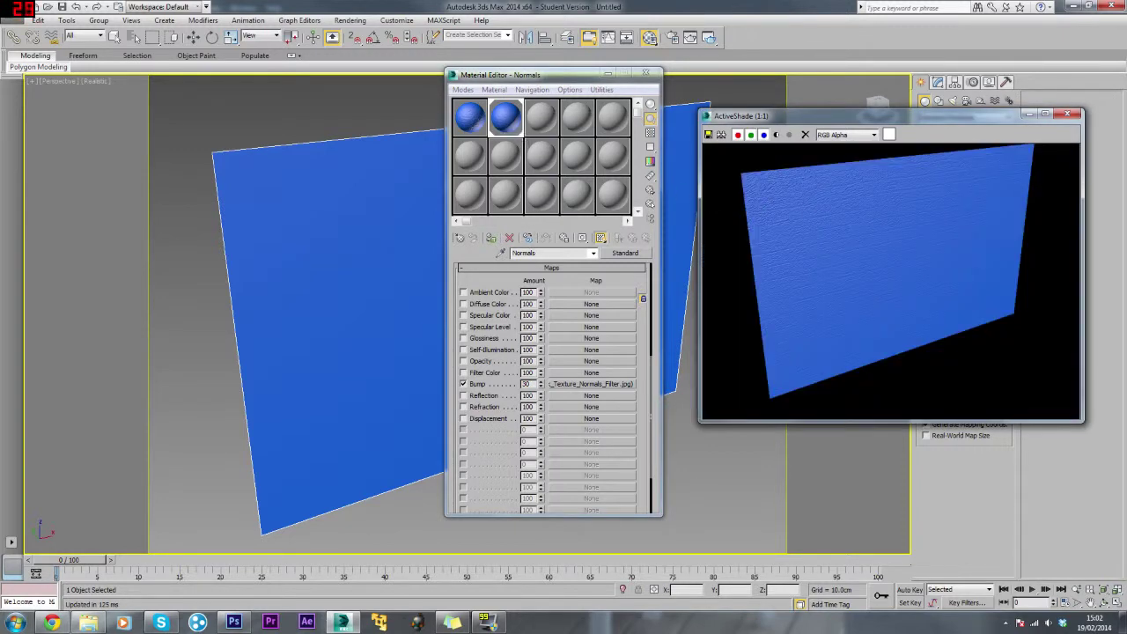
# - Reselect the Bump material, expand its maps, and compare its deep brick relief in ActiveShade
pyautogui.click(619, 238)
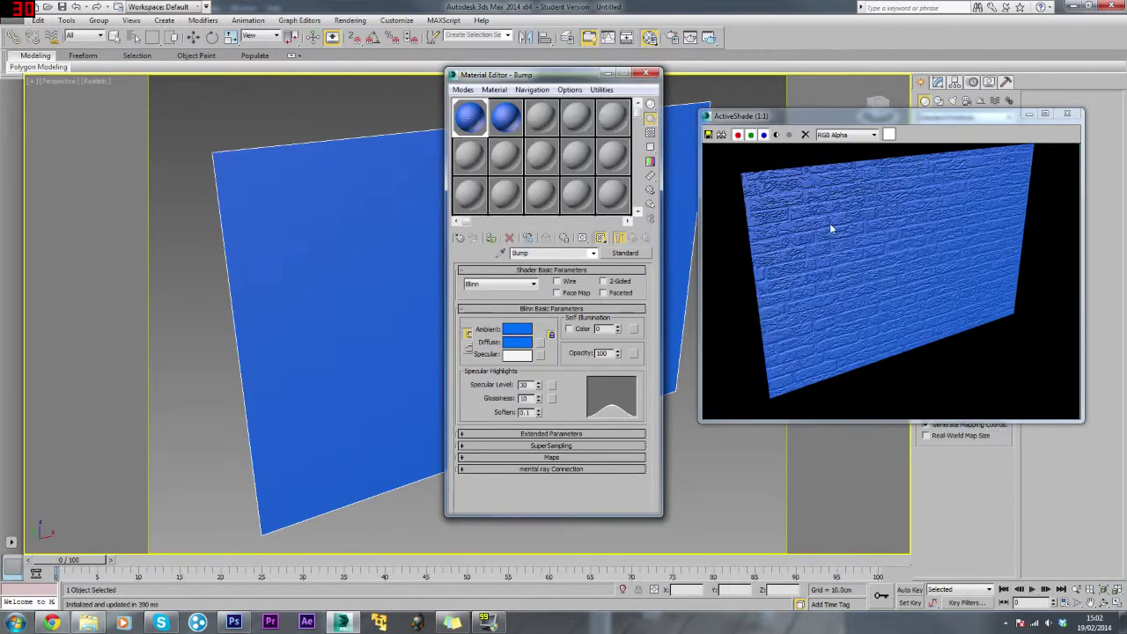
pyautogui.click(511, 457)
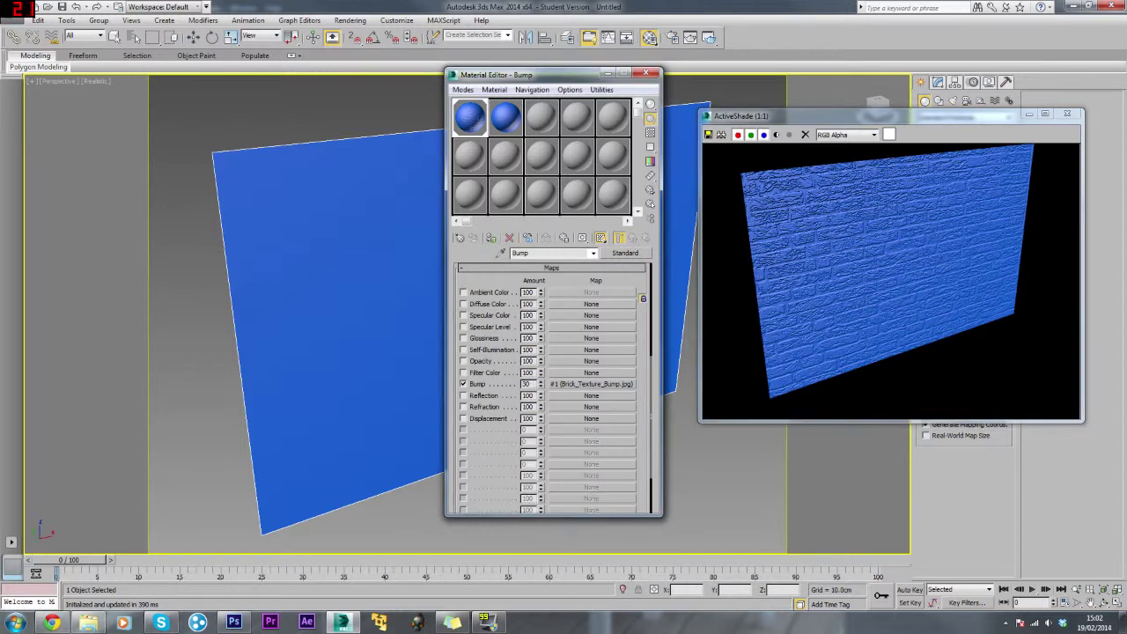
pyautogui.click(850, 235)
pyautogui.scroll(1, 850, 234)
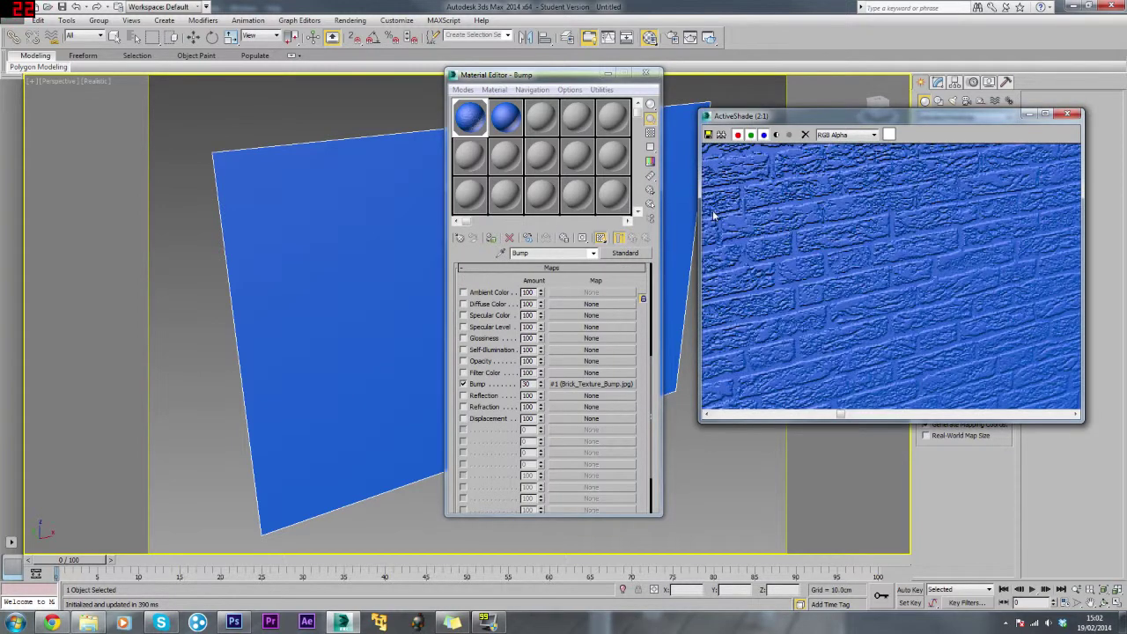
pyautogui.moveTo(845, 414); pyautogui.dragTo(757, 414)
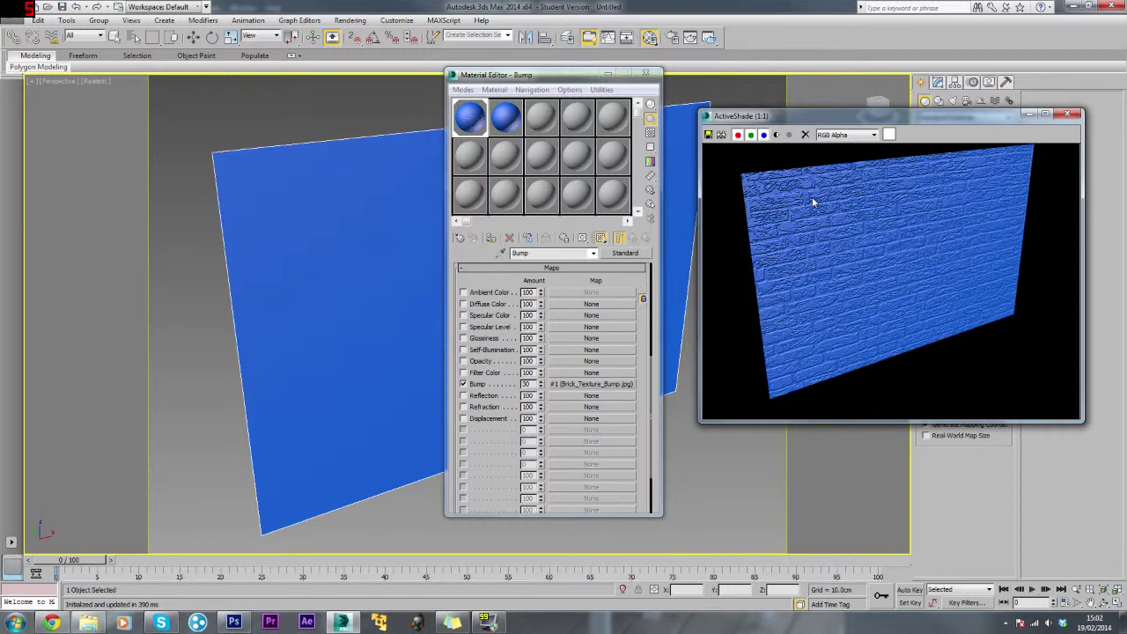
pyautogui.scroll(1, 817, 255)
pyautogui.scroll(-1, 813, 254)
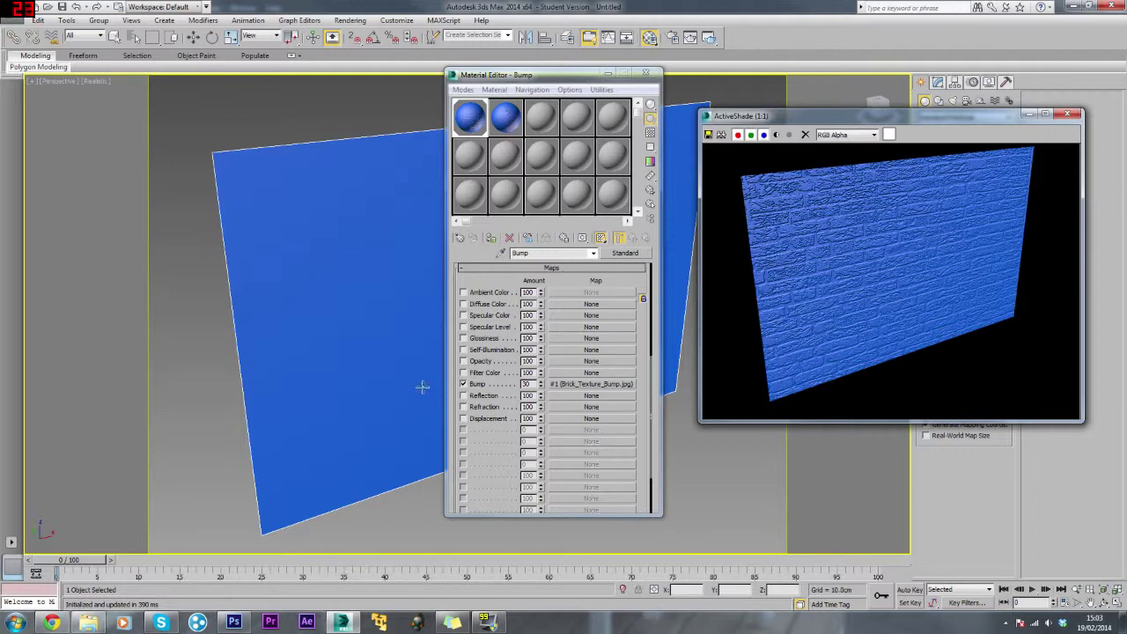
pyautogui.click(235, 622)
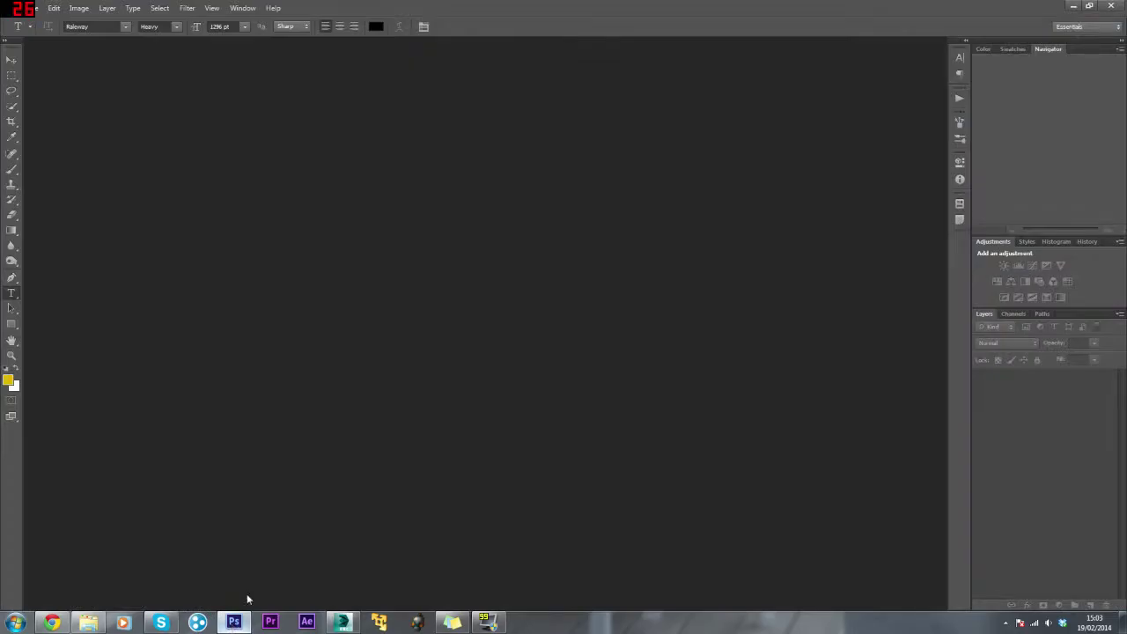
# - Open Brick_Texture.jpg from the project folder and switch to the Move tool
pyautogui.doubleClick(486, 228)
pyautogui.doubleClick(428, 156)
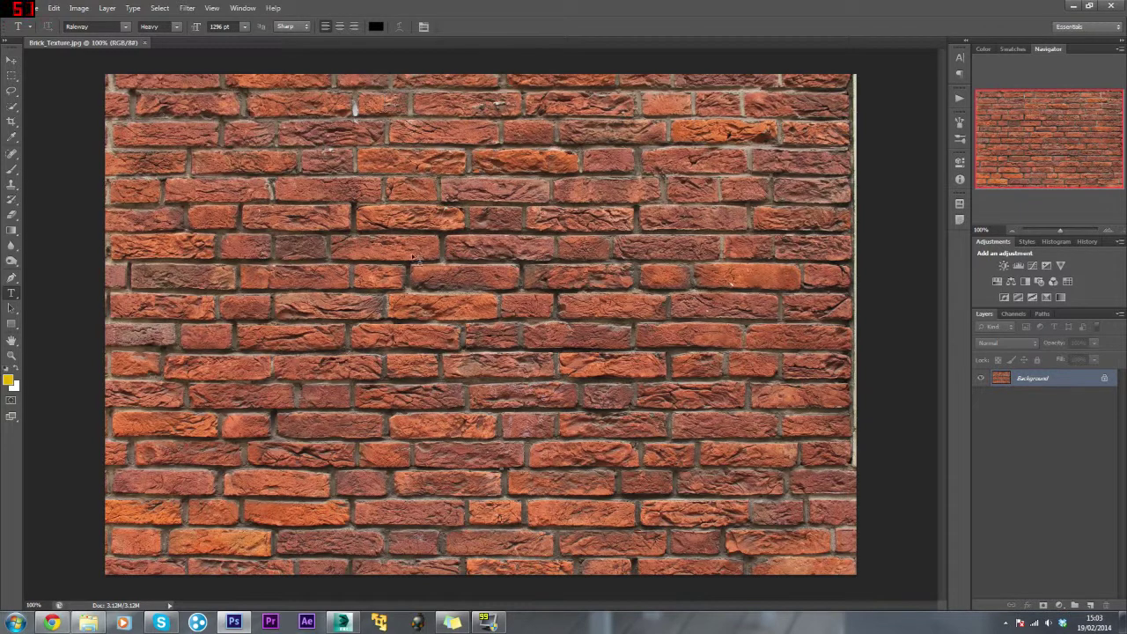
pyautogui.press('v')
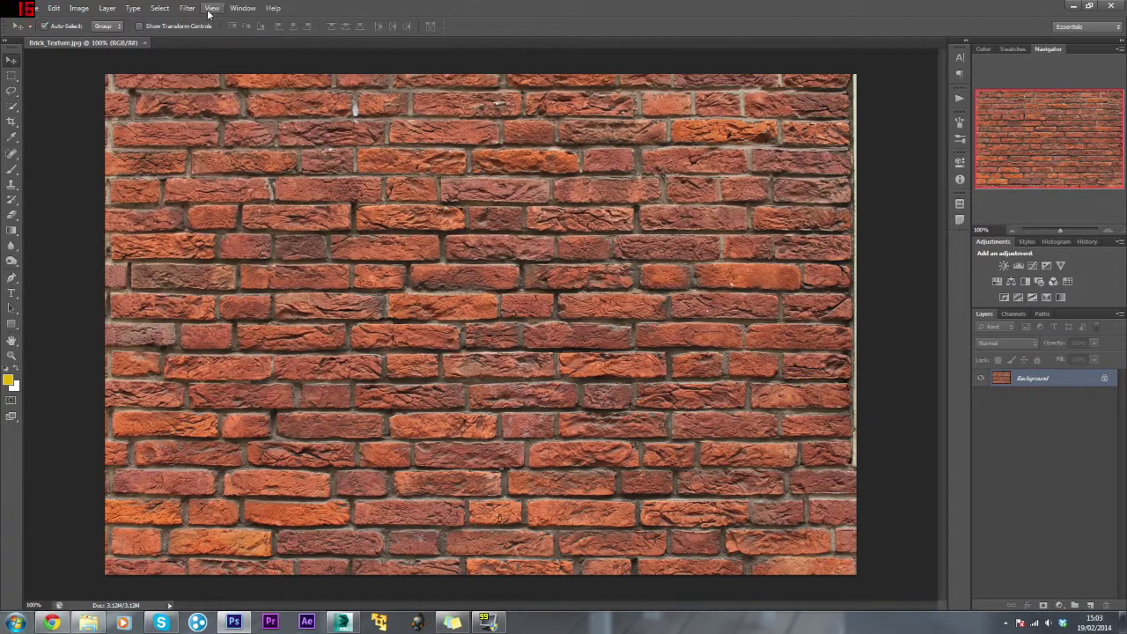
# - Check the Filter > NVIDIA Tools menu without applying any filter
pyautogui.click(188, 8)
pyautogui.moveTo(316, 248)
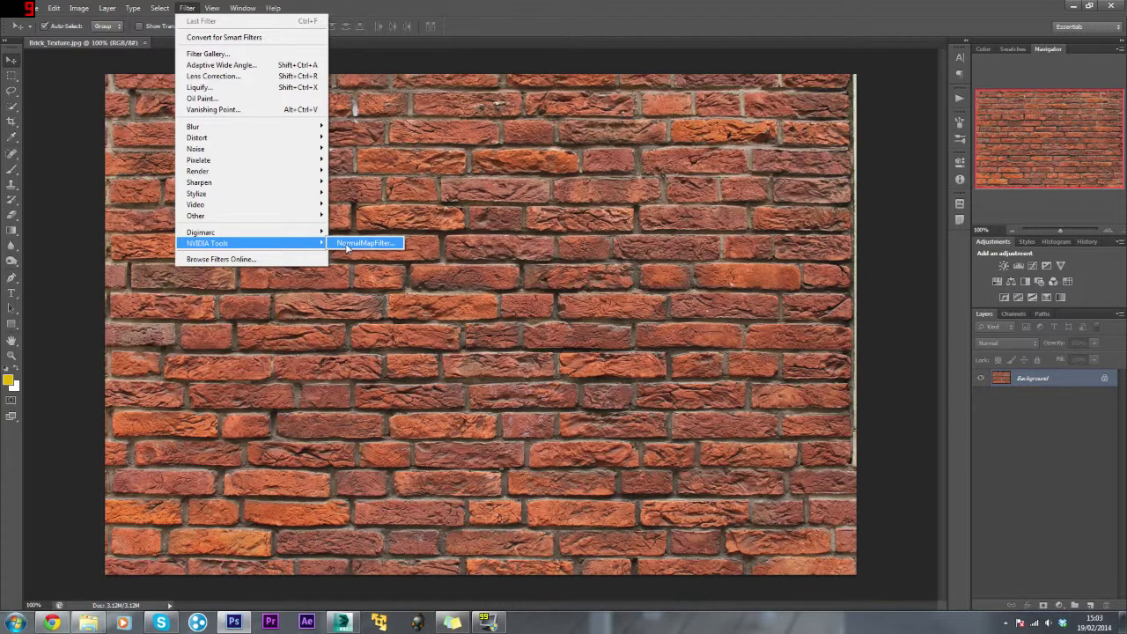
pyautogui.click(55, 533)
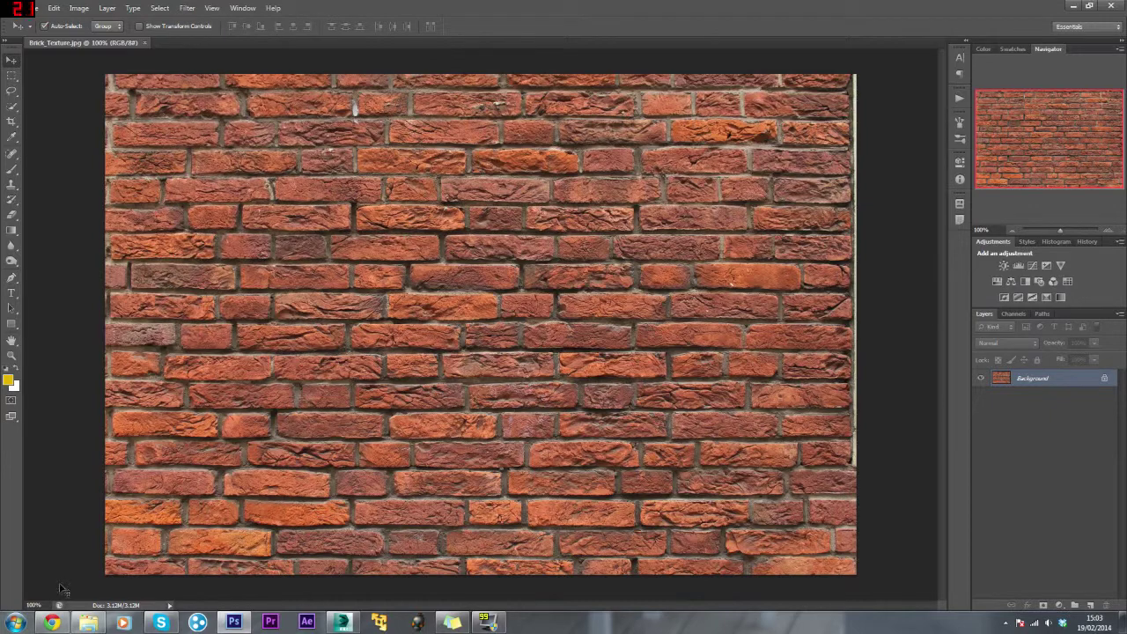
pyautogui.click(55, 622)
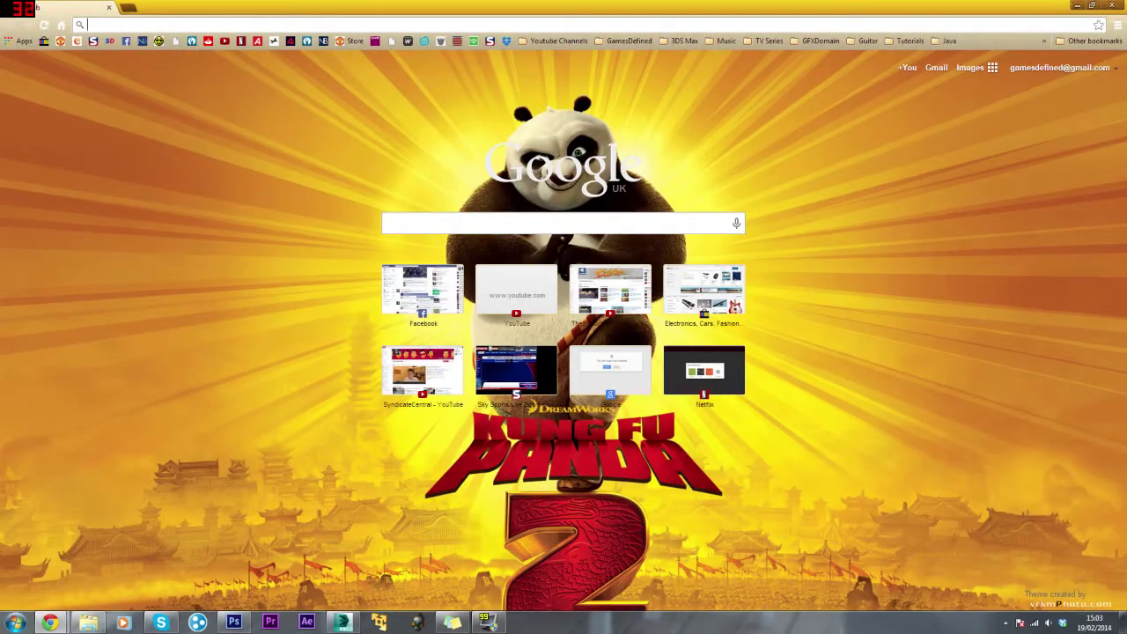
# - Search Google for 'photoshop normals filter' and open the NVIDIA Texture Tools page
pyautogui.click(62, 24)
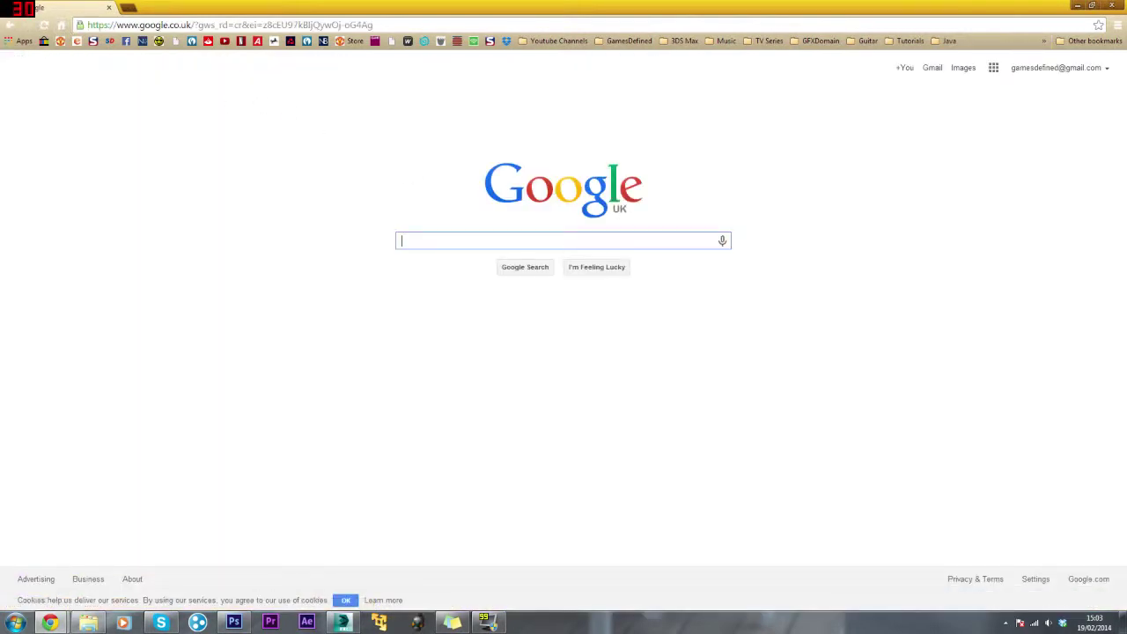
pyautogui.write('po')
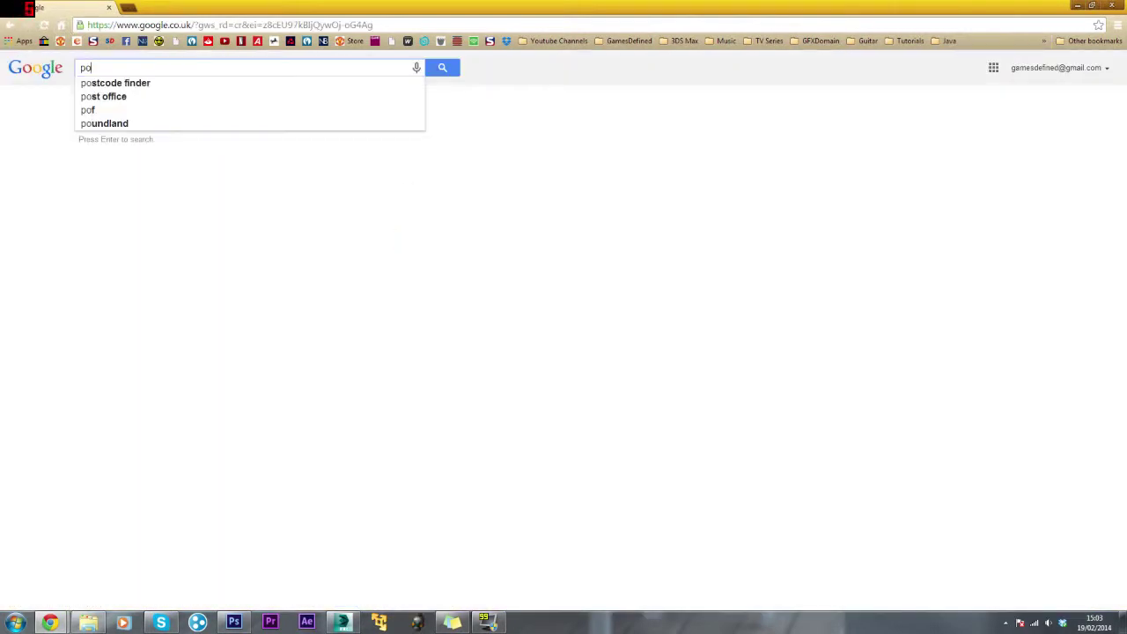
pyautogui.press('BackSpace')
pyautogui.write('hotoshop normal')
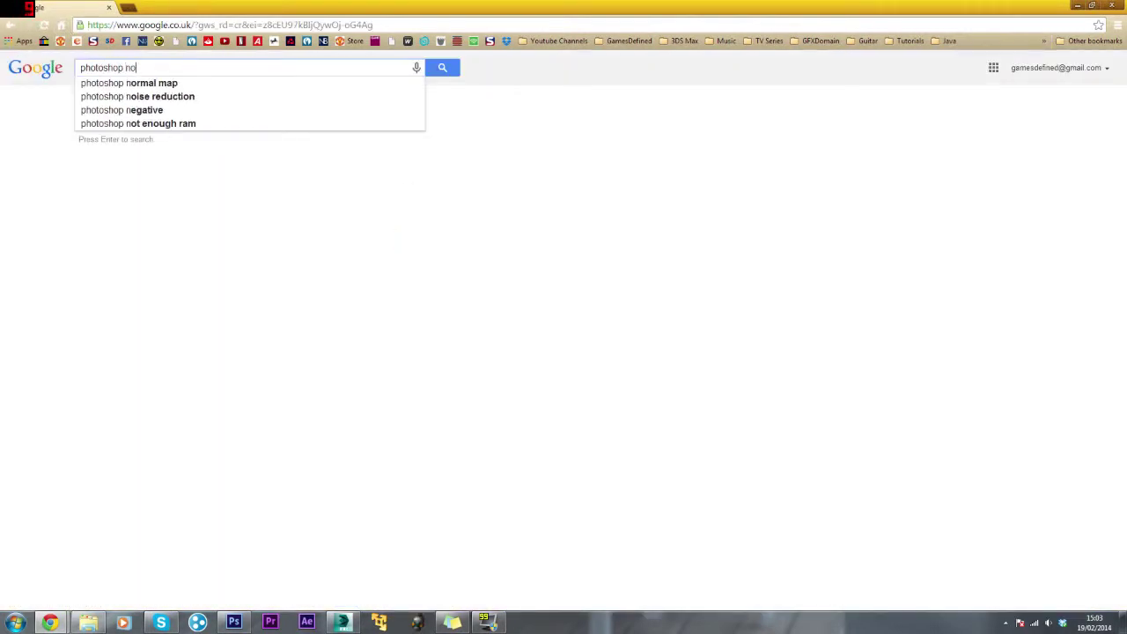
pyautogui.write('s ')
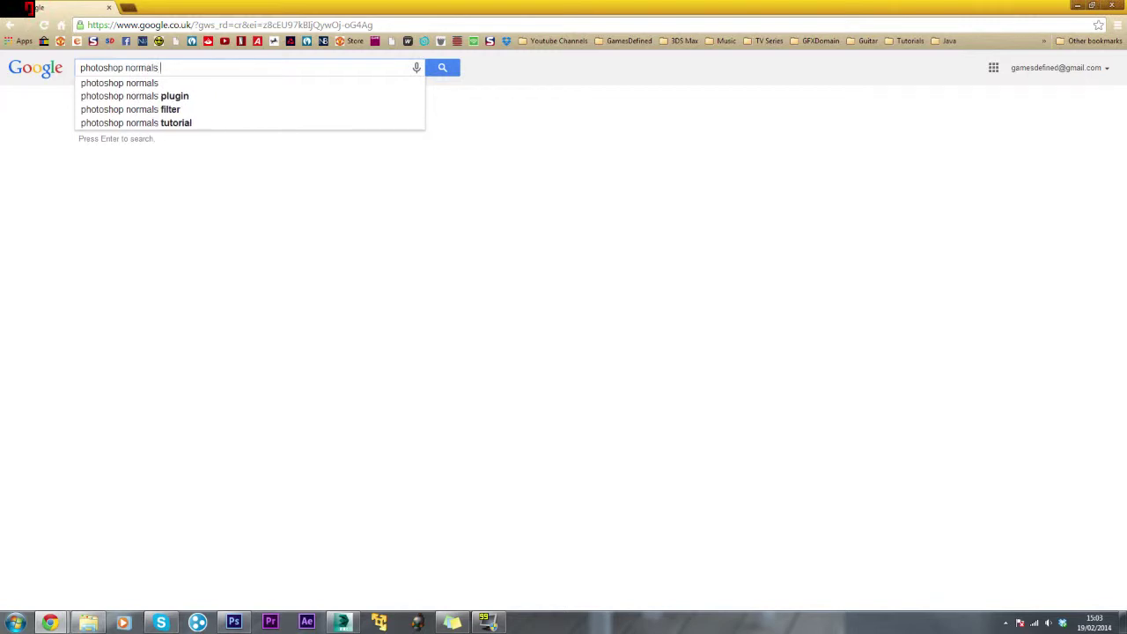
pyautogui.write('filter')
pyautogui.press('Return')
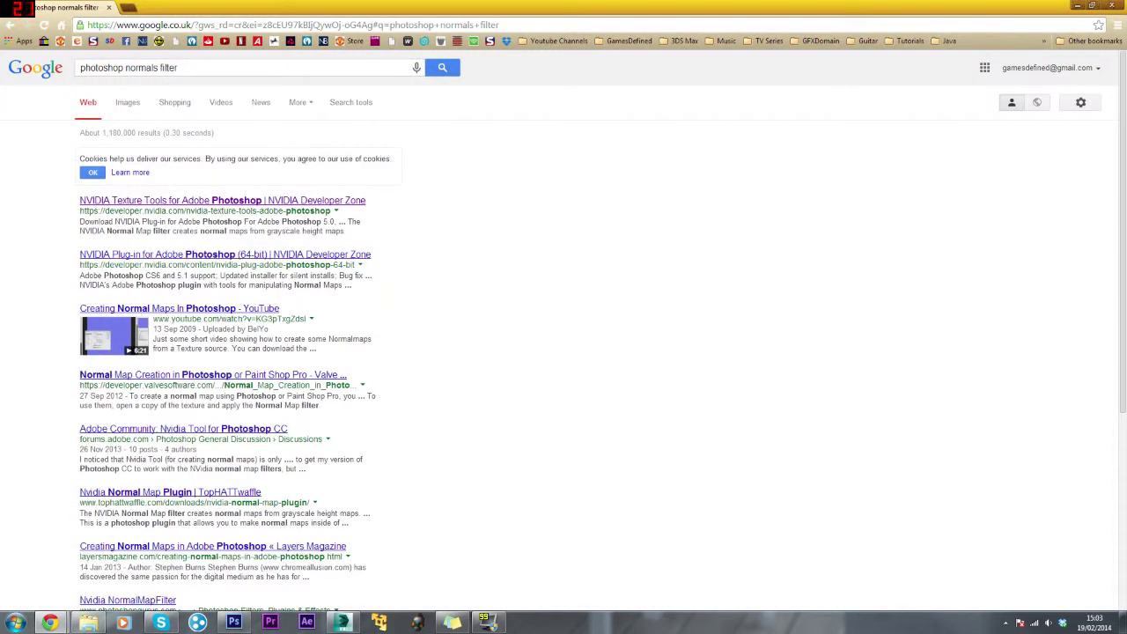
pyautogui.click(273, 203)
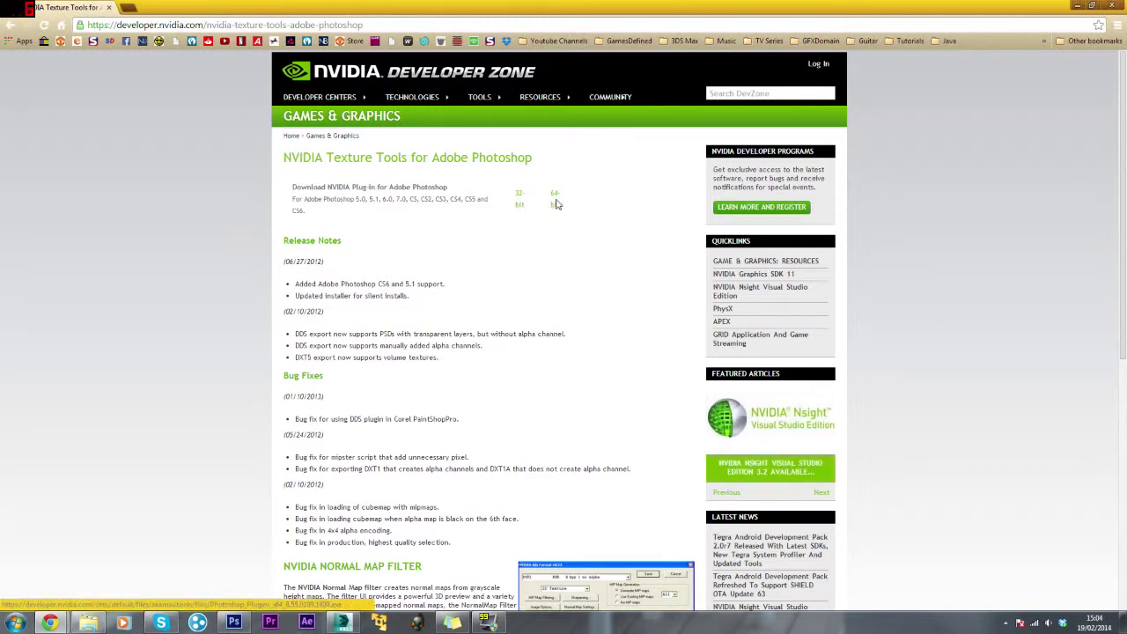
# - Start the 64-bit plug-in download, cancel it, and minimise Chrome
pyautogui.click(555, 202)
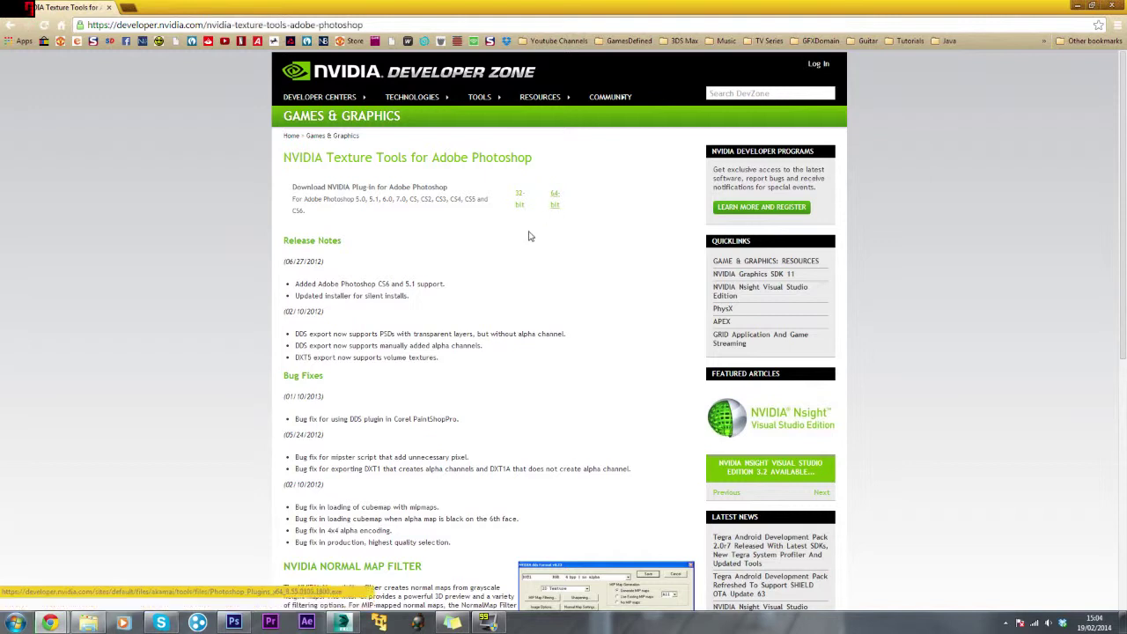
pyautogui.click(119, 598)
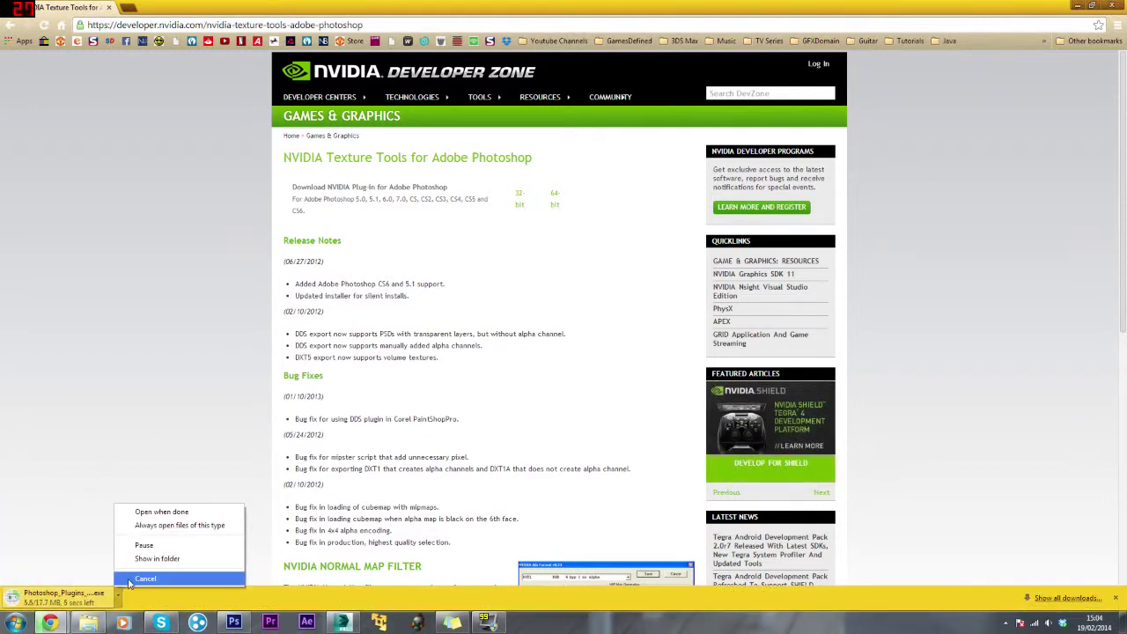
pyautogui.click(141, 577)
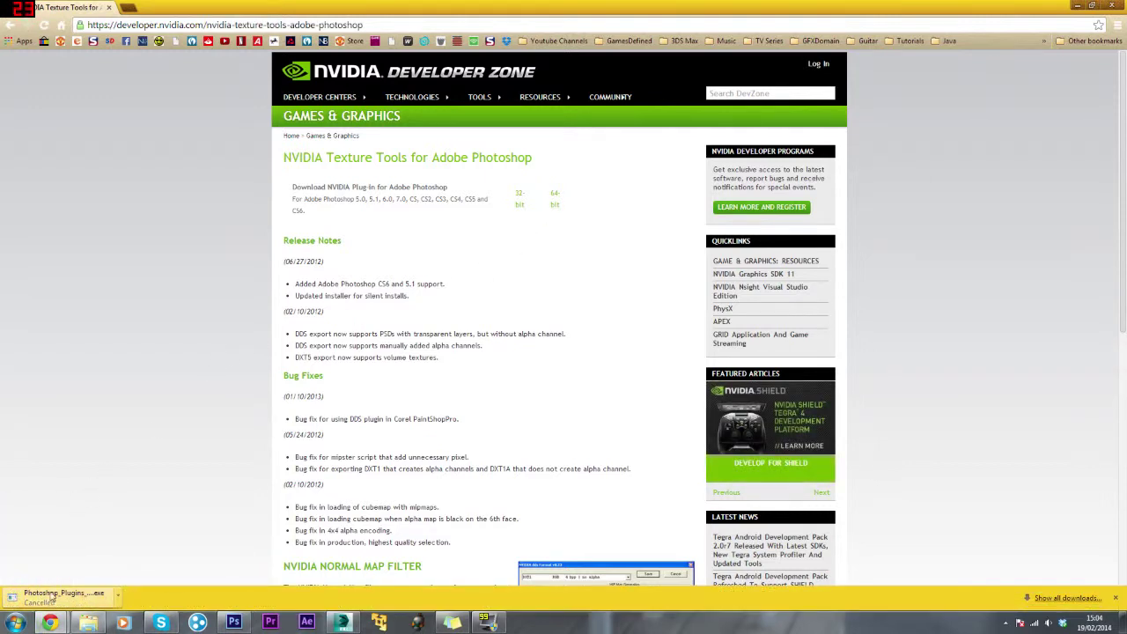
pyautogui.click(1078, 7)
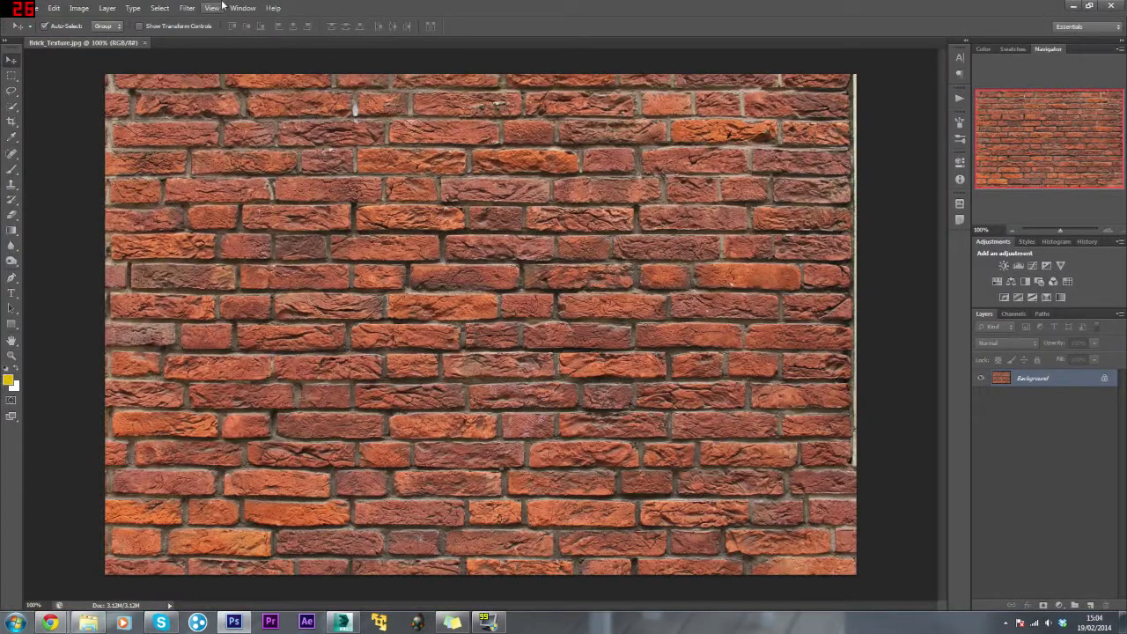
pyautogui.click(189, 9)
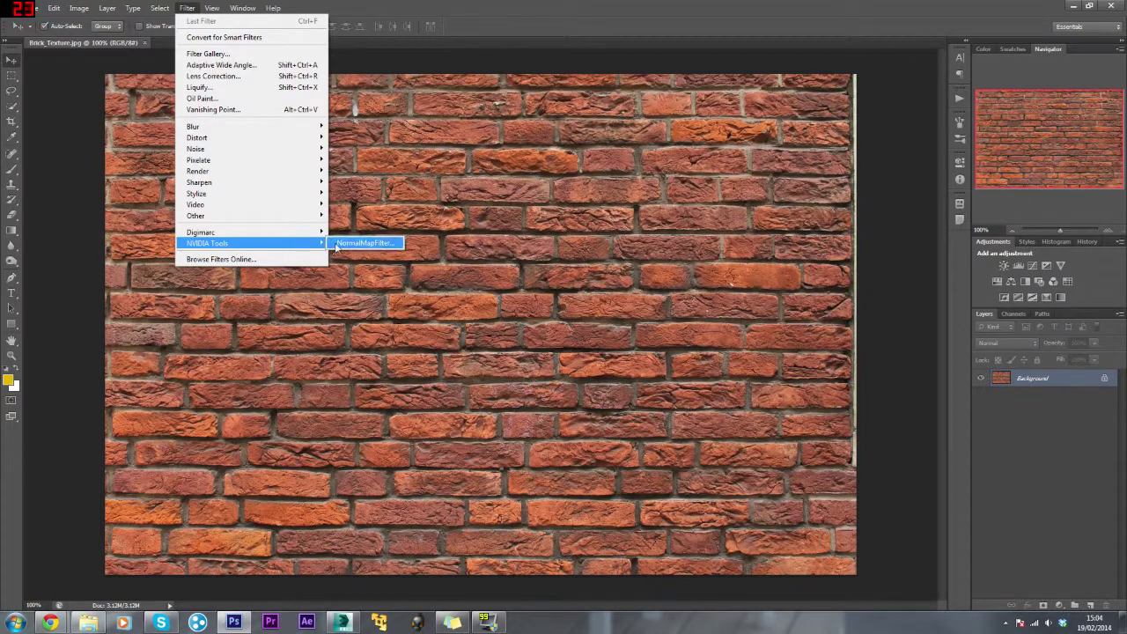
pyautogui.click(365, 243)
pyautogui.moveTo(244, 48); pyautogui.dragTo(519, 226)
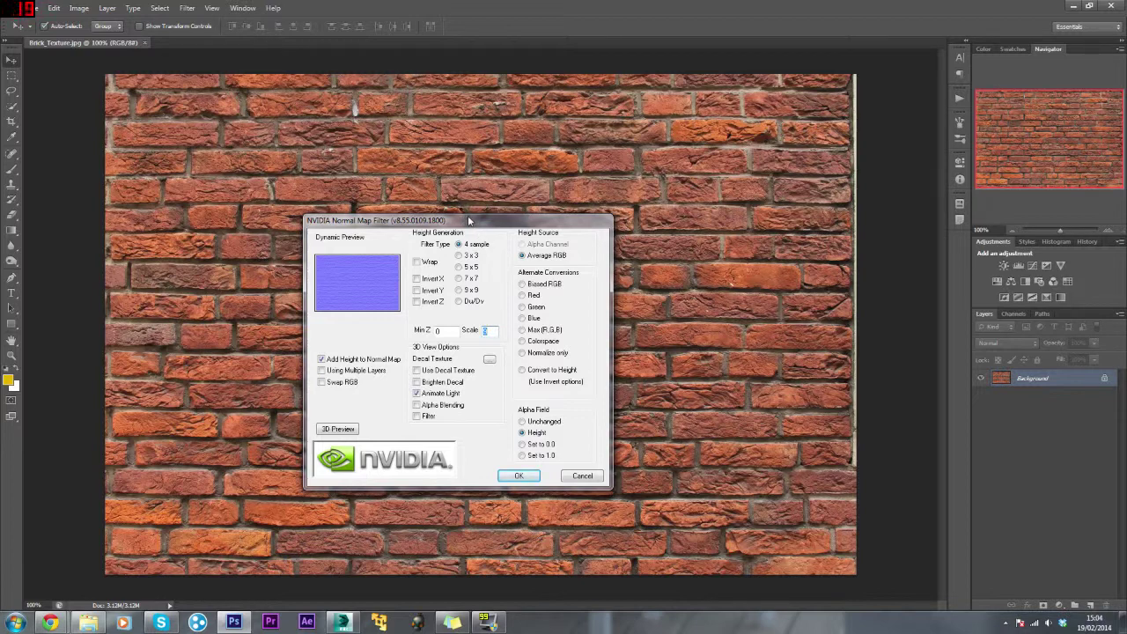
pyautogui.click(324, 360)
pyautogui.click(321, 360)
pyautogui.click(524, 476)
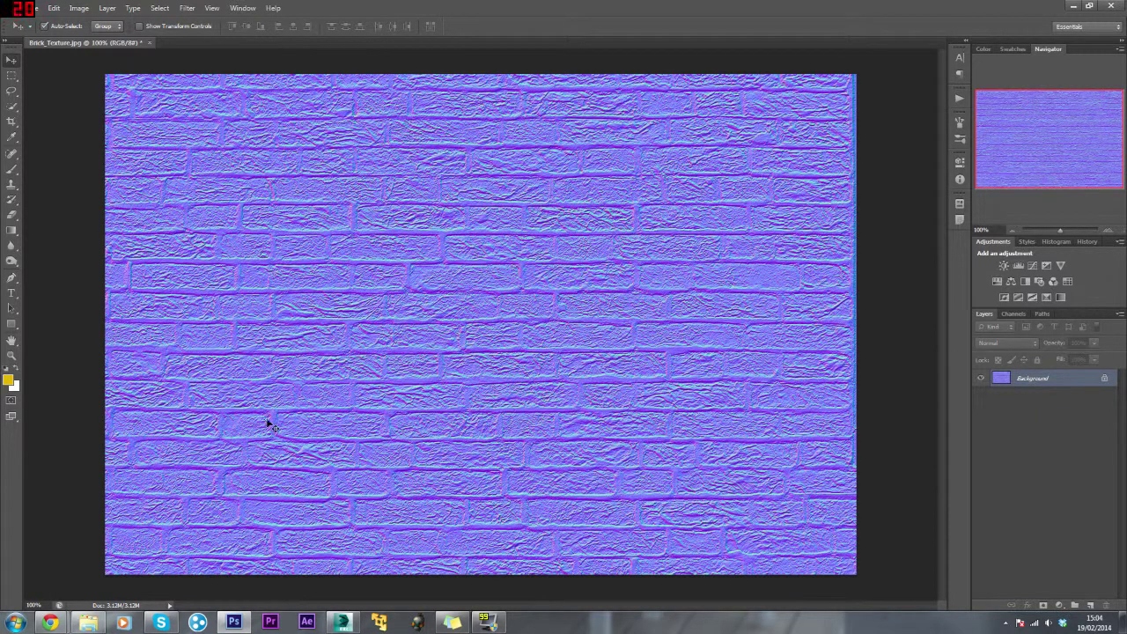
pyautogui.hotkey('ctrl', 'z')
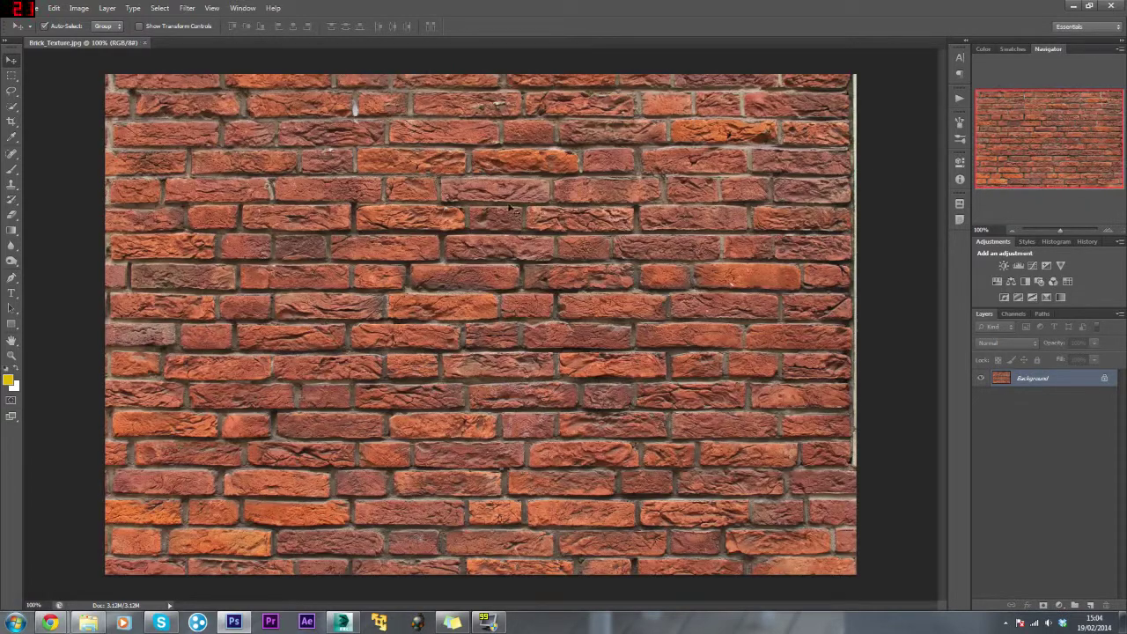
pyautogui.moveTo(88, 622)
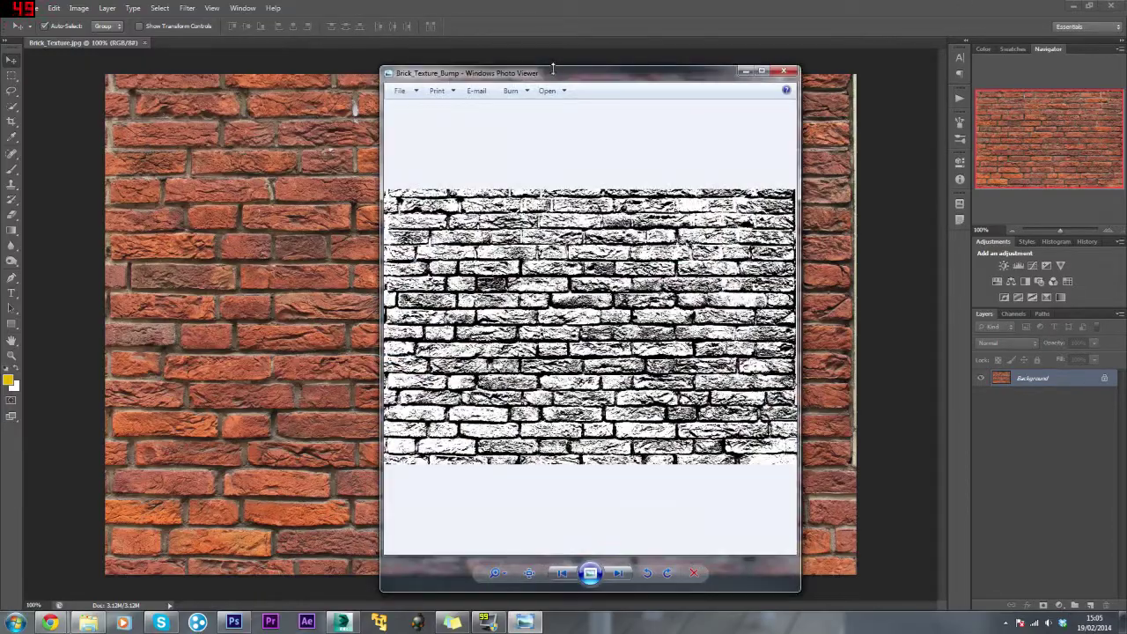
pyautogui.doubleClick(553, 68)
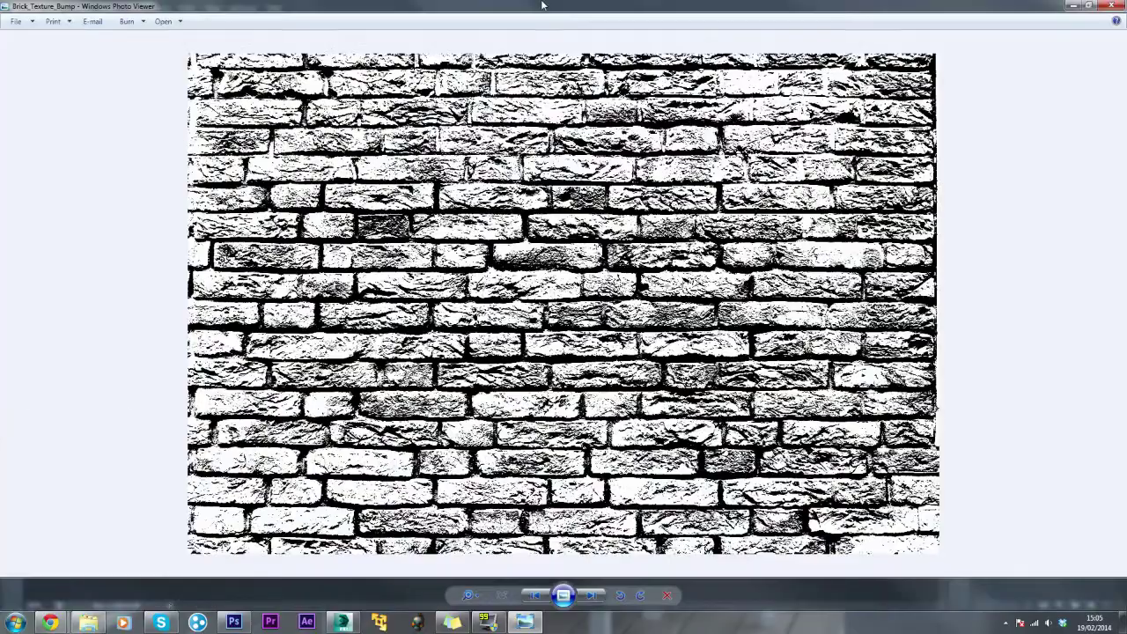
pyautogui.click(1117, 6)
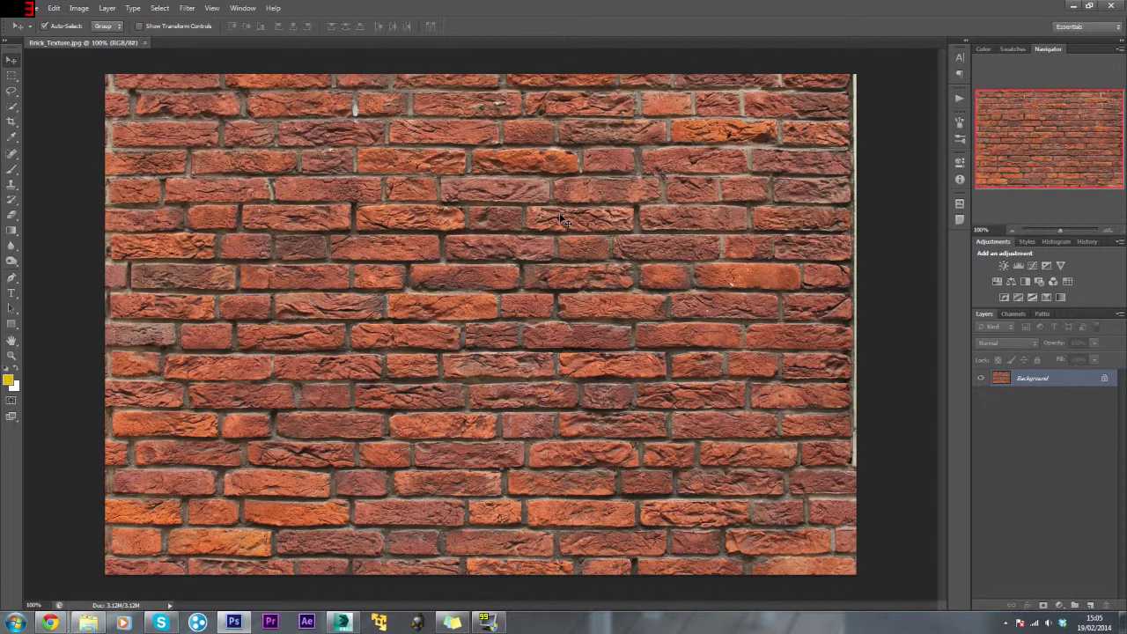
pyautogui.hotkey('ctrl', 'shift', 'u')
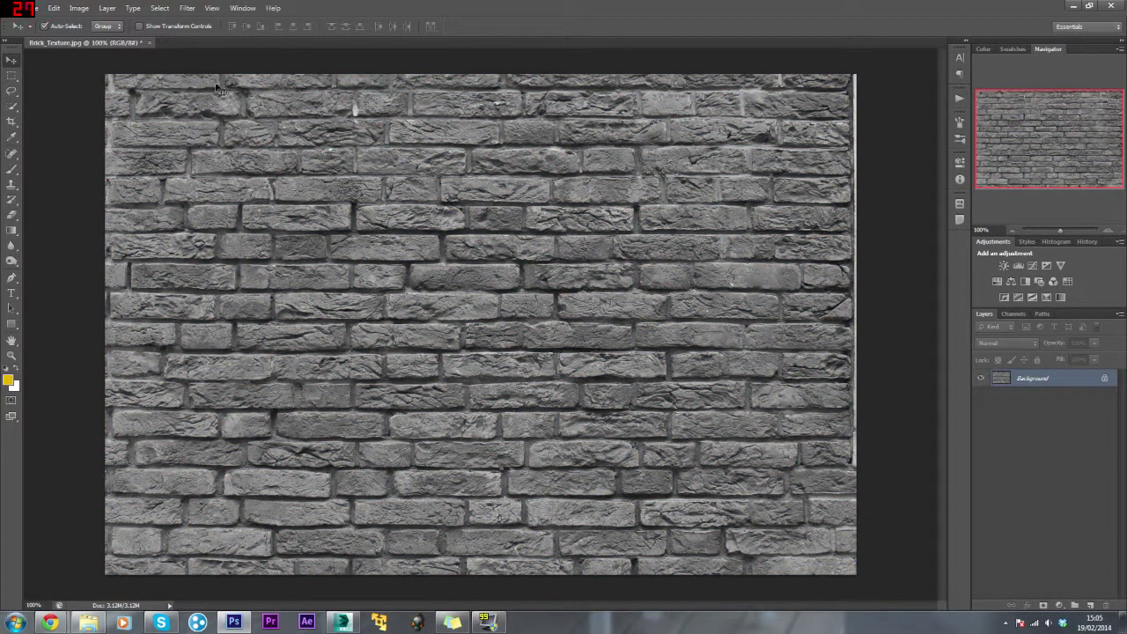
# - Apply Levels with black input 85 and white input 117 for high-contrast bricks
pyautogui.click(84, 13)
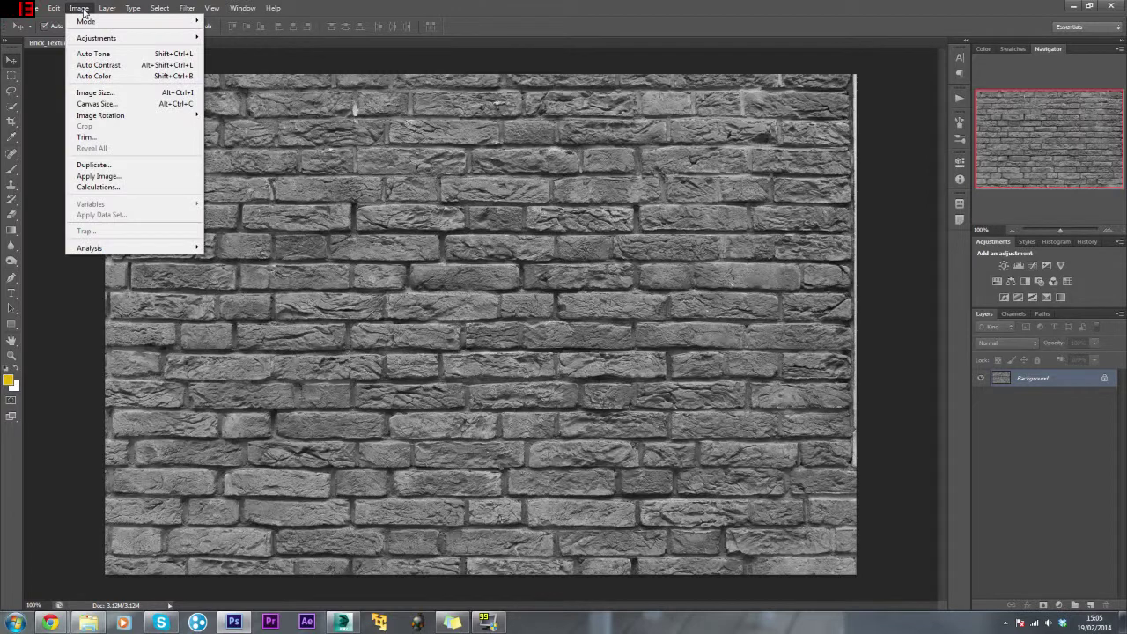
pyautogui.moveTo(95, 37)
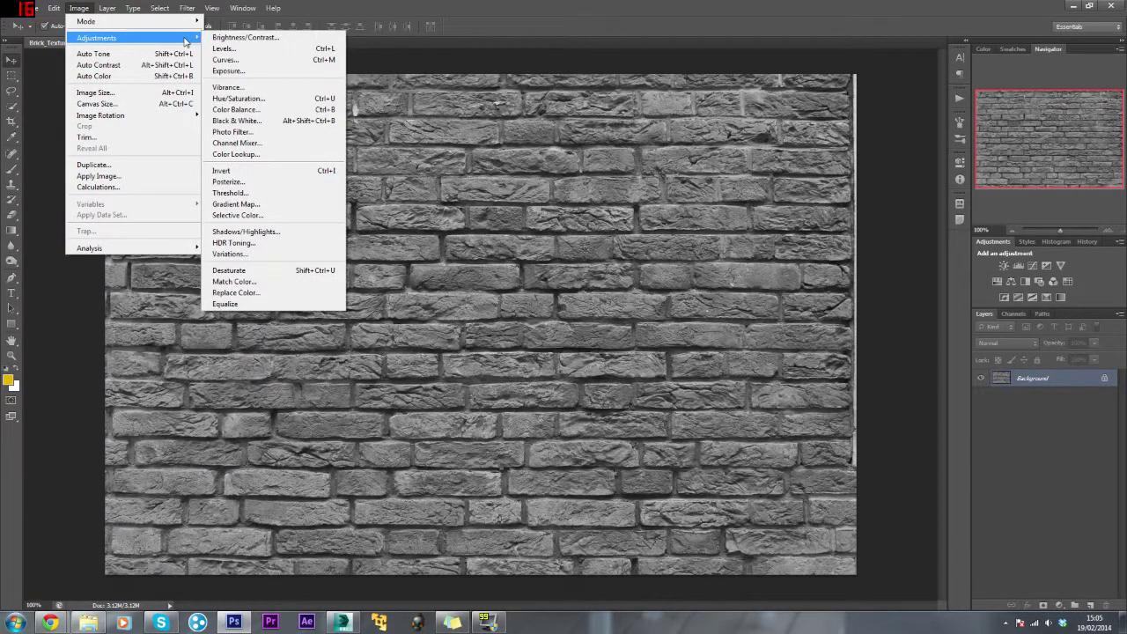
pyautogui.click(225, 48)
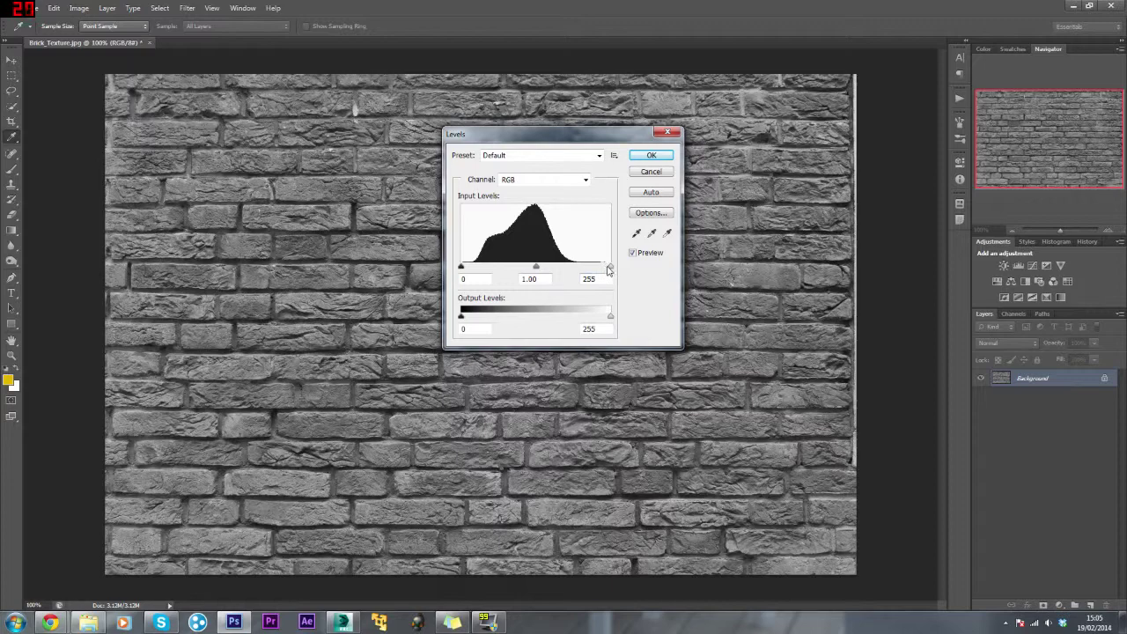
pyautogui.moveTo(610, 267); pyautogui.dragTo(531, 269)
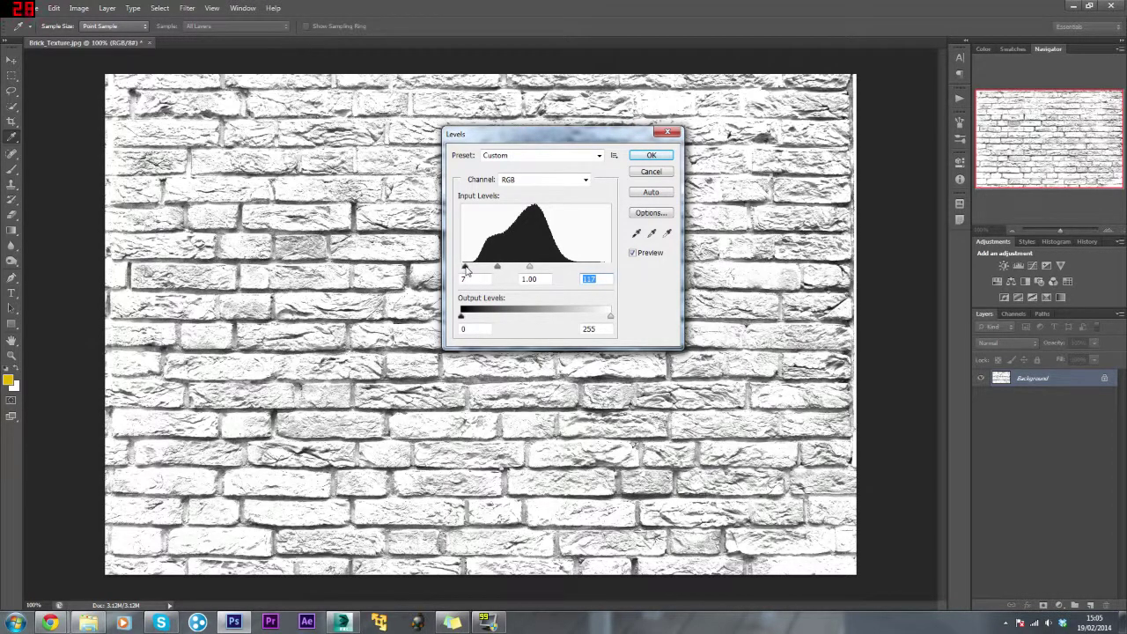
pyautogui.moveTo(462, 268); pyautogui.dragTo(505, 271)
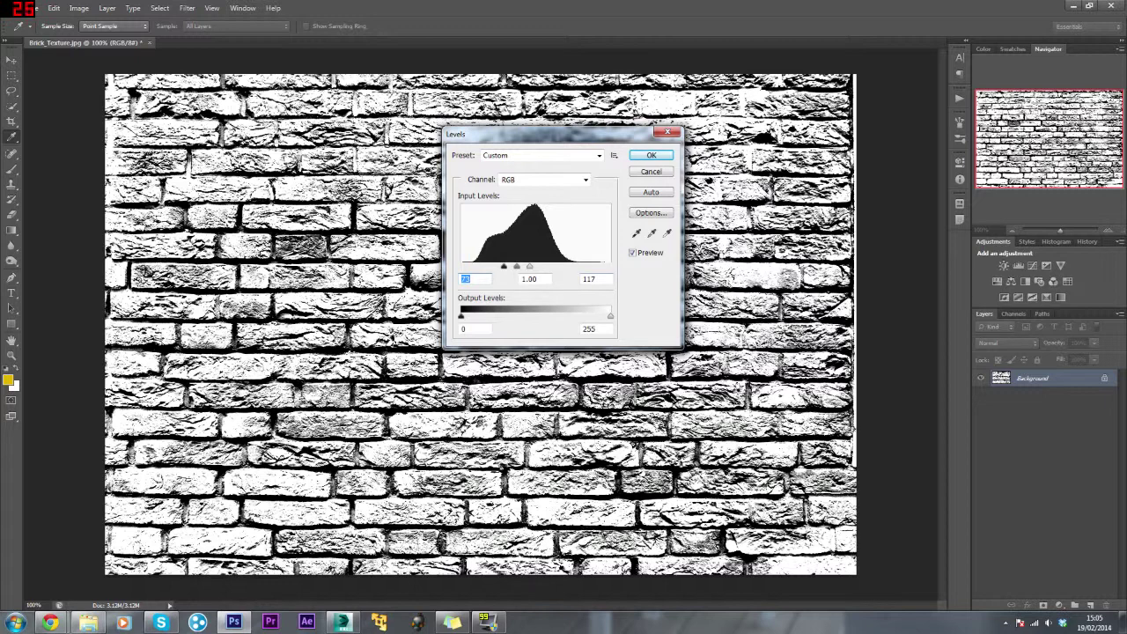
pyautogui.moveTo(505, 270); pyautogui.dragTo(529, 276)
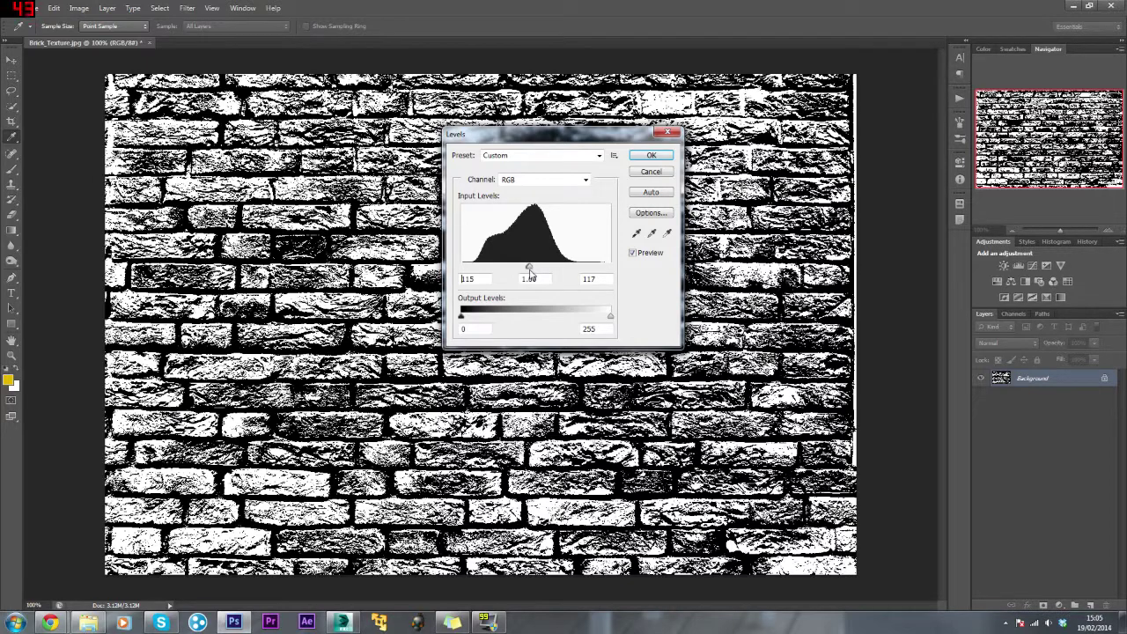
pyautogui.moveTo(530, 277); pyautogui.dragTo(488, 271)
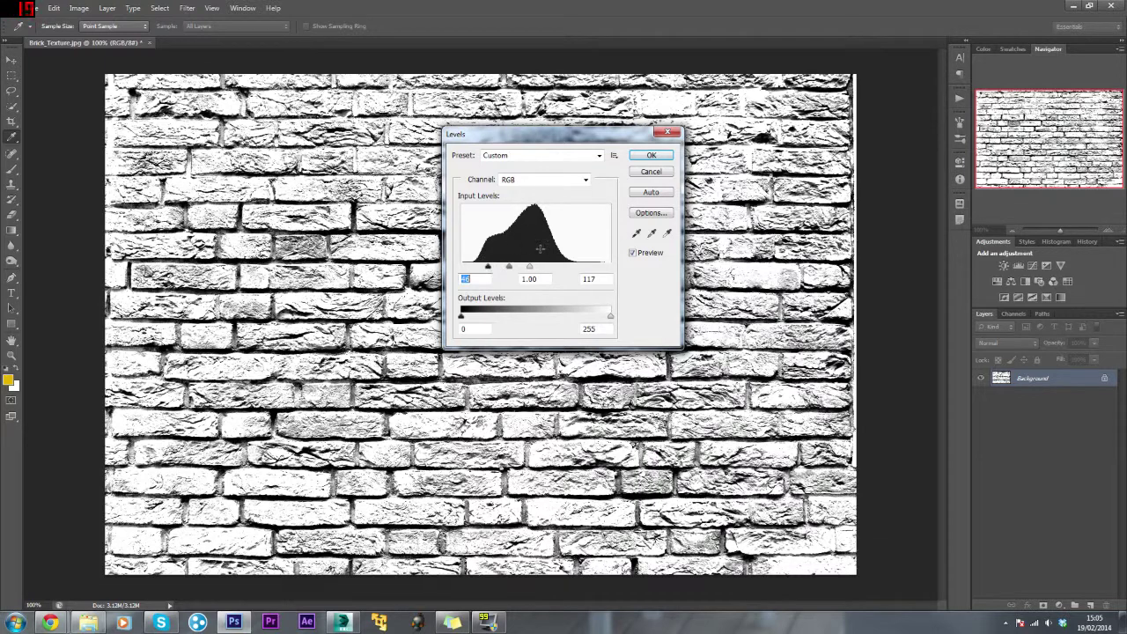
pyautogui.click(655, 158)
pyautogui.press('v')
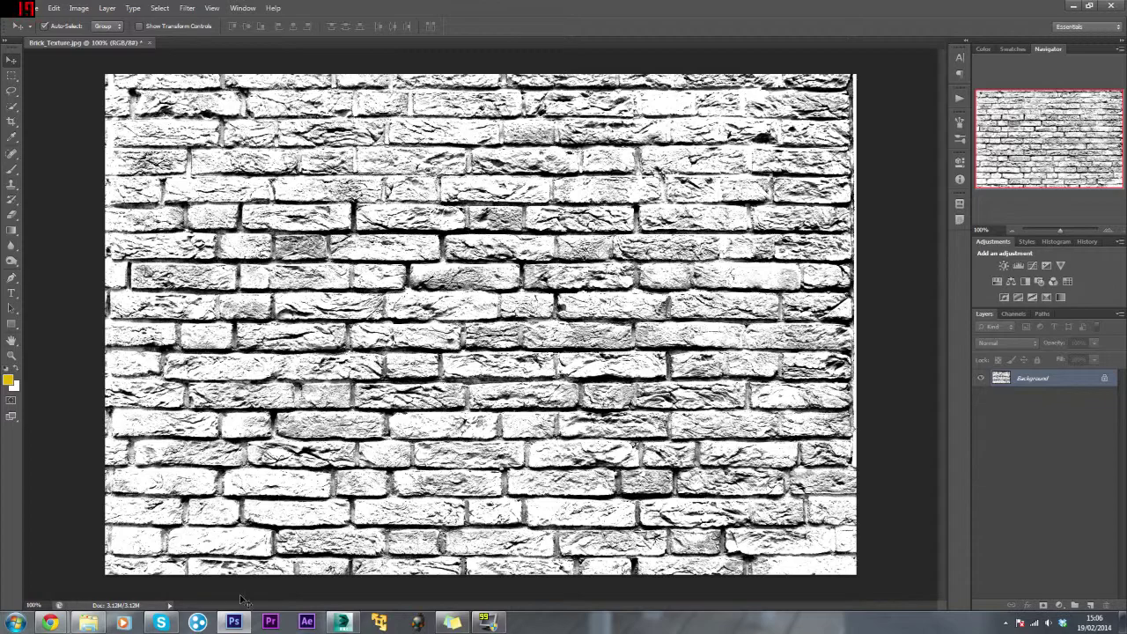
# - Add an empty Bitmap map to the Bump material's Filter Color slot
pyautogui.click(340, 625)
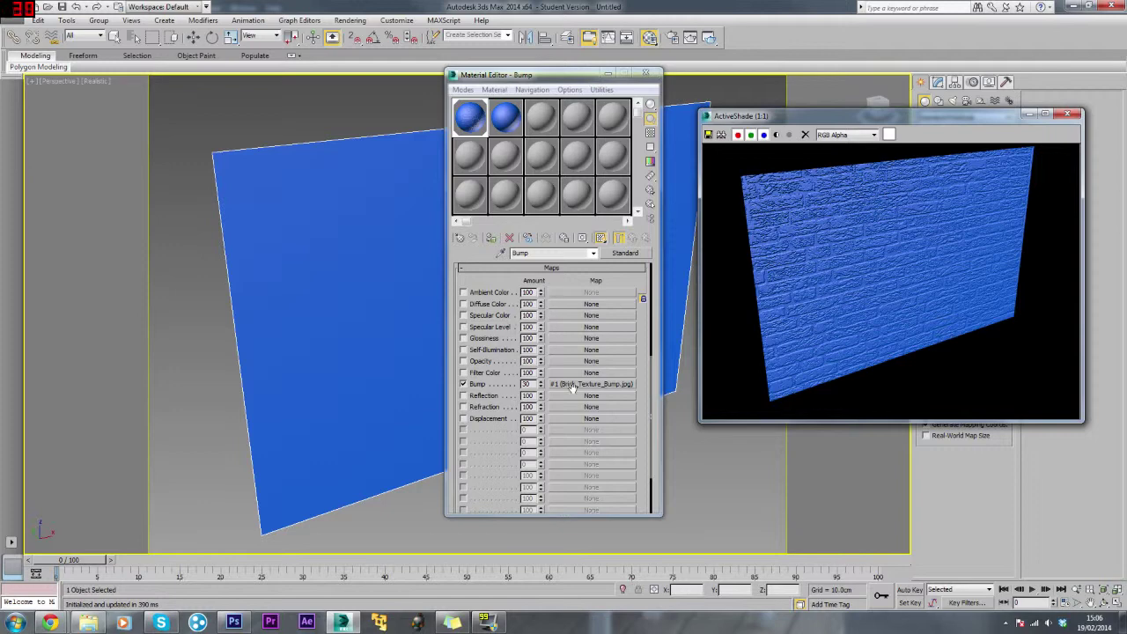
pyautogui.click(577, 388)
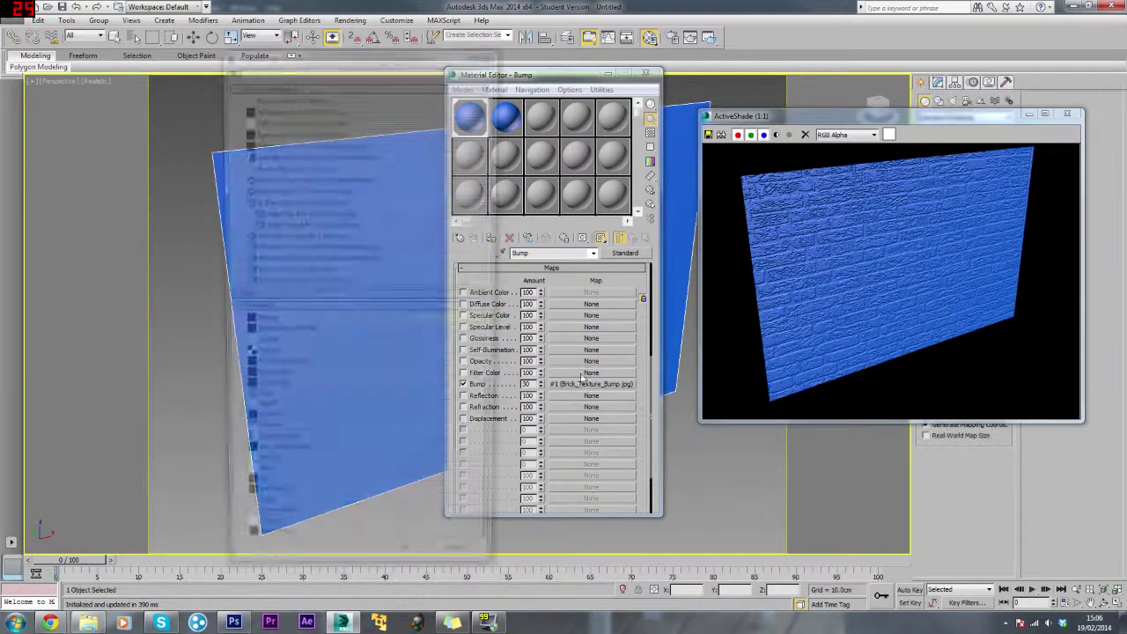
pyautogui.doubleClick(260, 323)
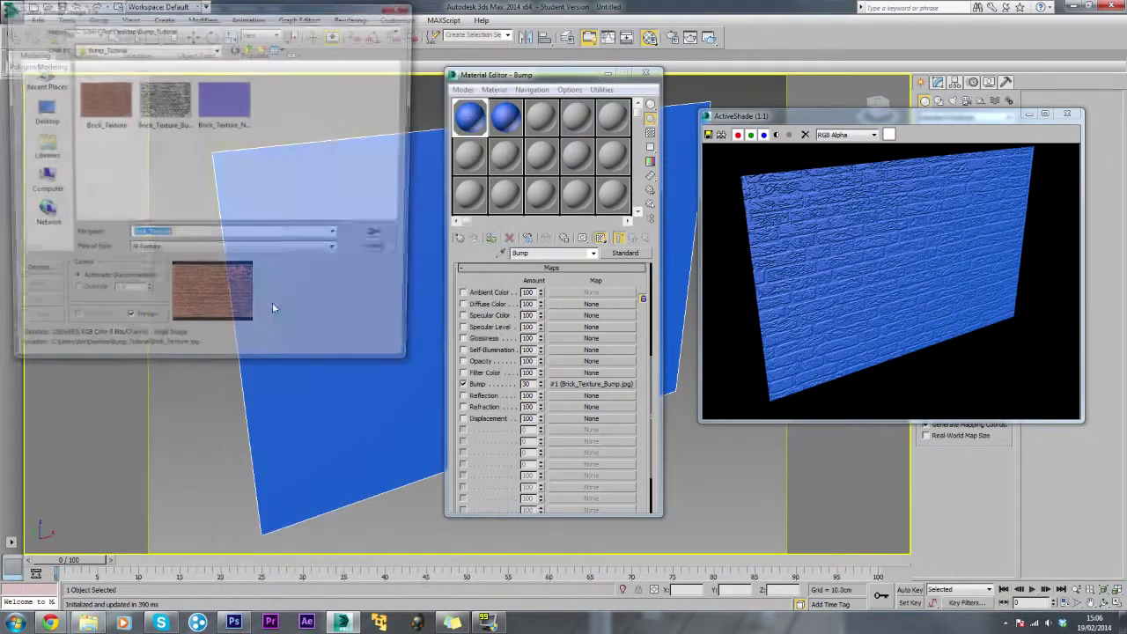
pyautogui.click(402, 7)
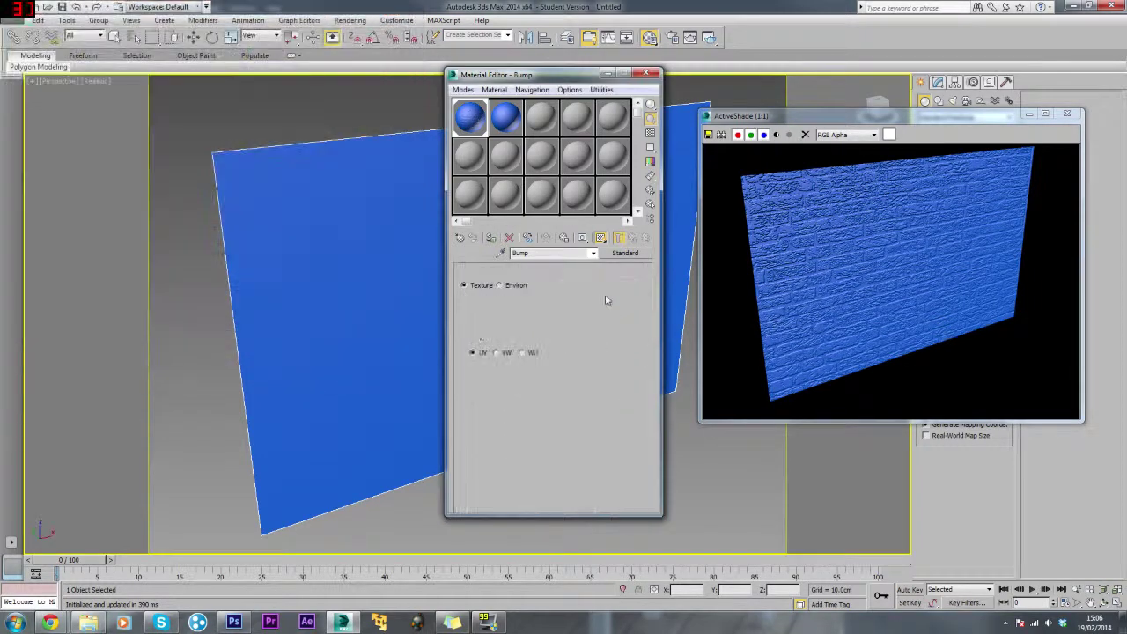
pyautogui.click(632, 238)
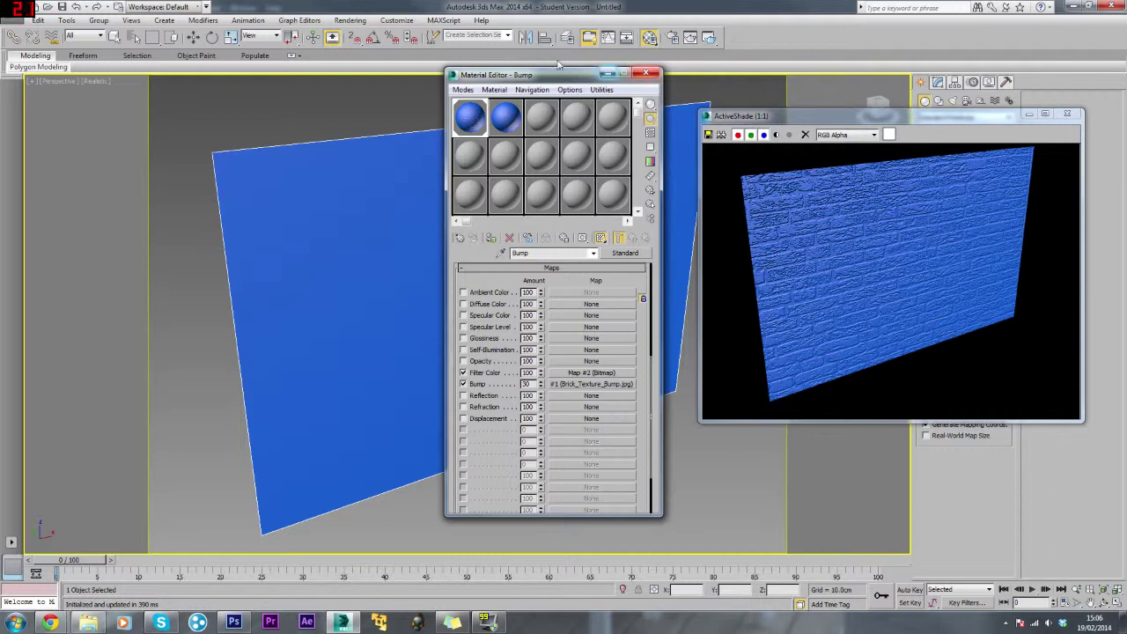
pyautogui.moveTo(559, 80); pyautogui.dragTo(560, 165)
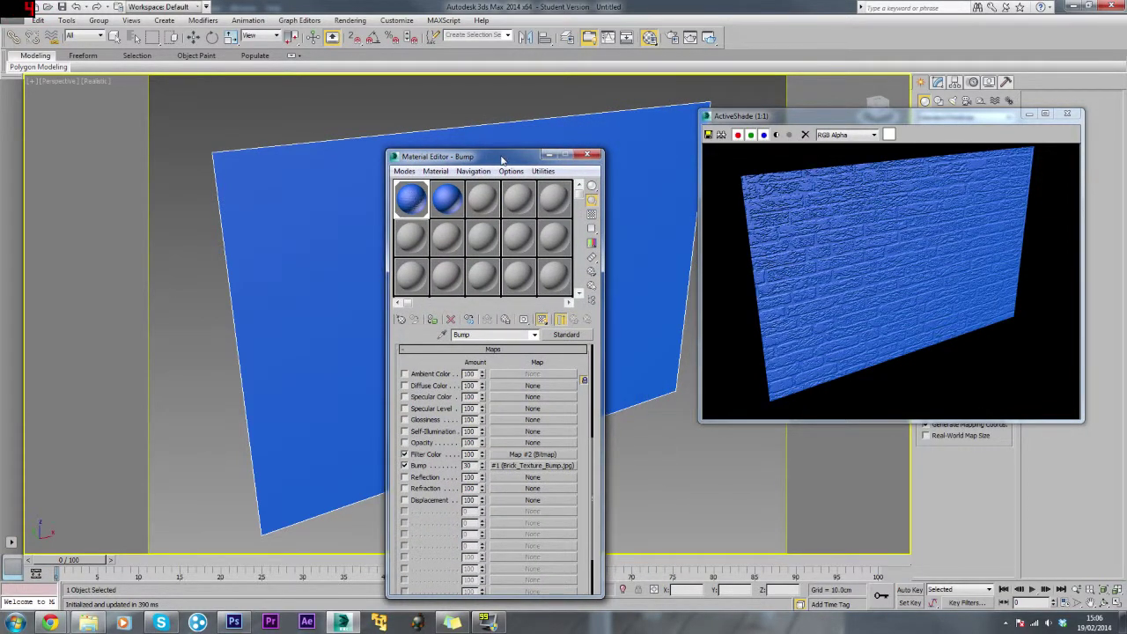
pyautogui.moveTo(502, 159); pyautogui.dragTo(506, 95)
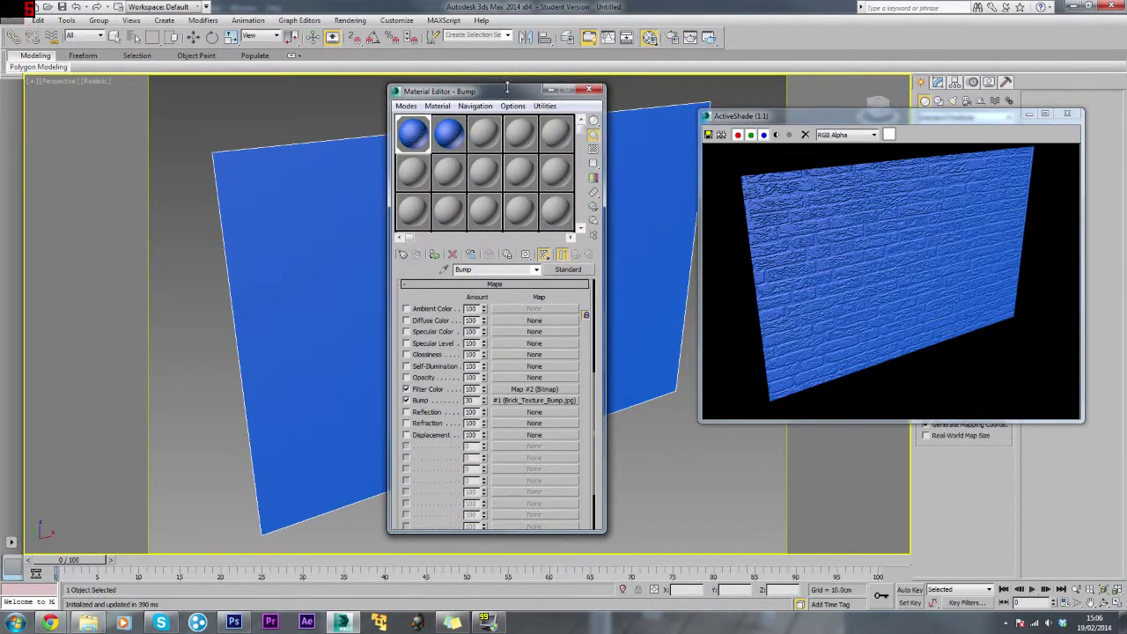